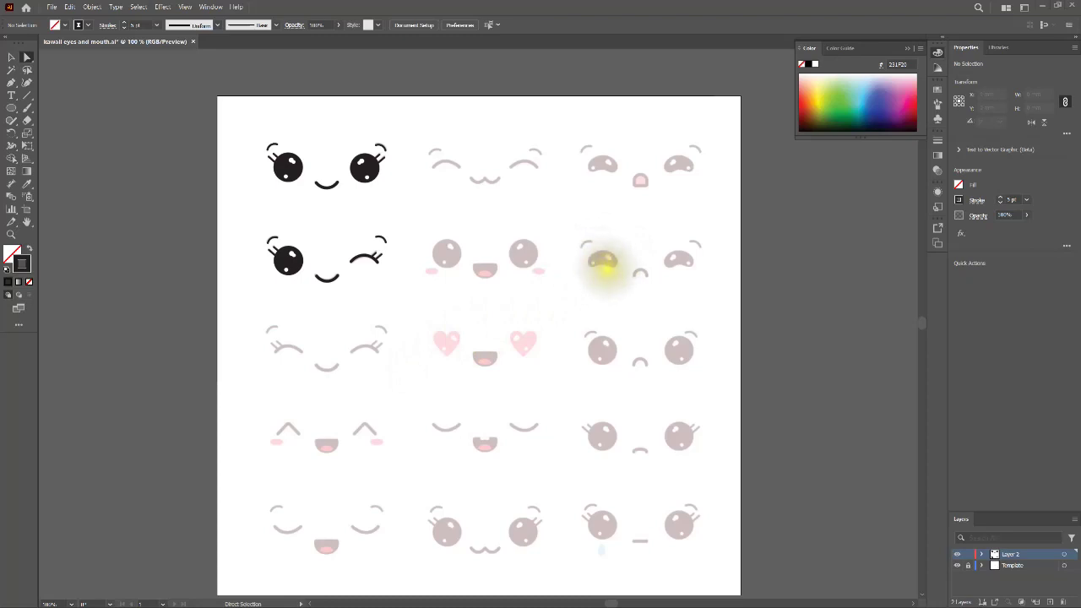
- Draw an ellipse about 18.1 by 12.7 mm over the template's left eye on the second face of the third column
scroll(602, 261, up, 3)
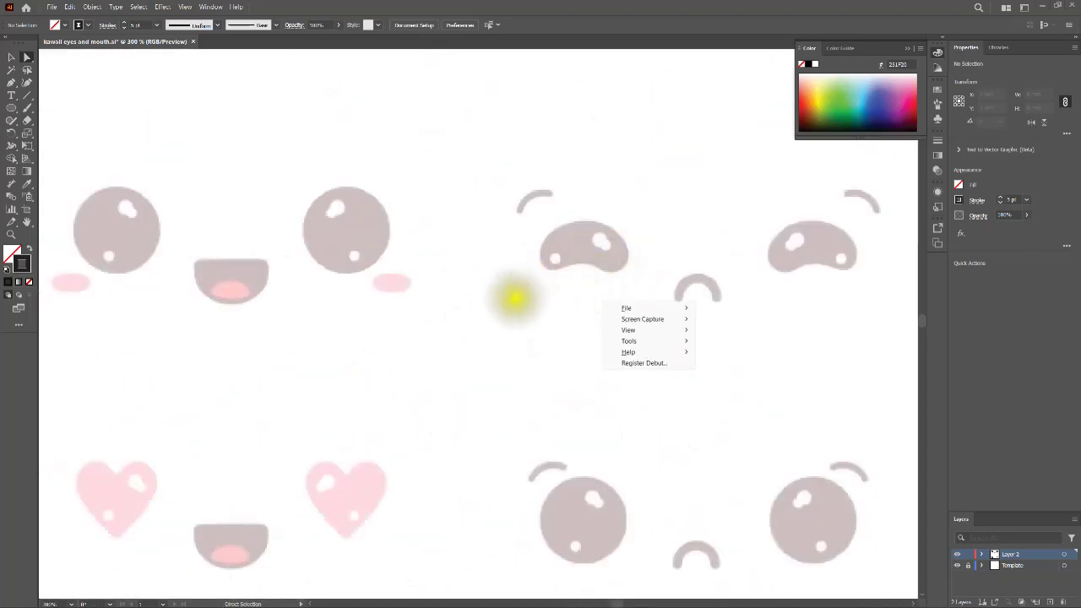
click(505, 302)
drag(523, 296, 380, 319)
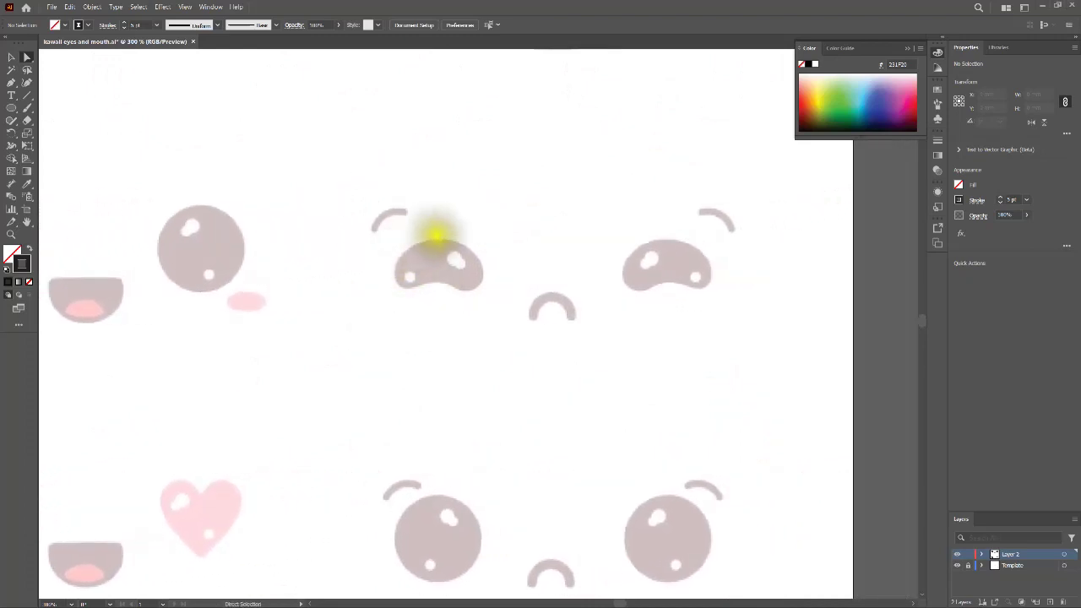
click(11, 110)
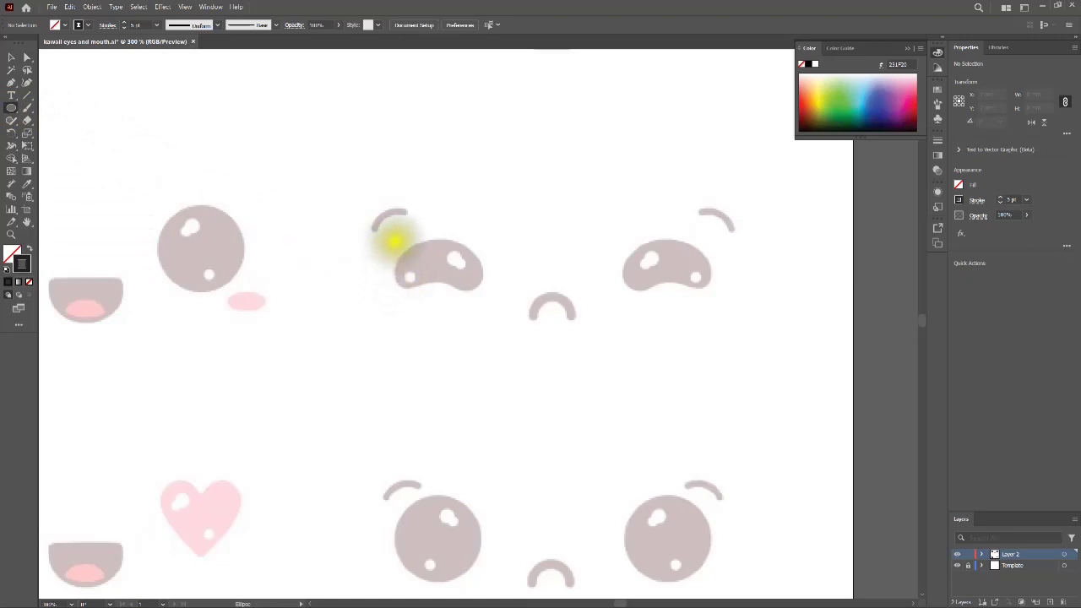
drag(392, 242, 478, 302)
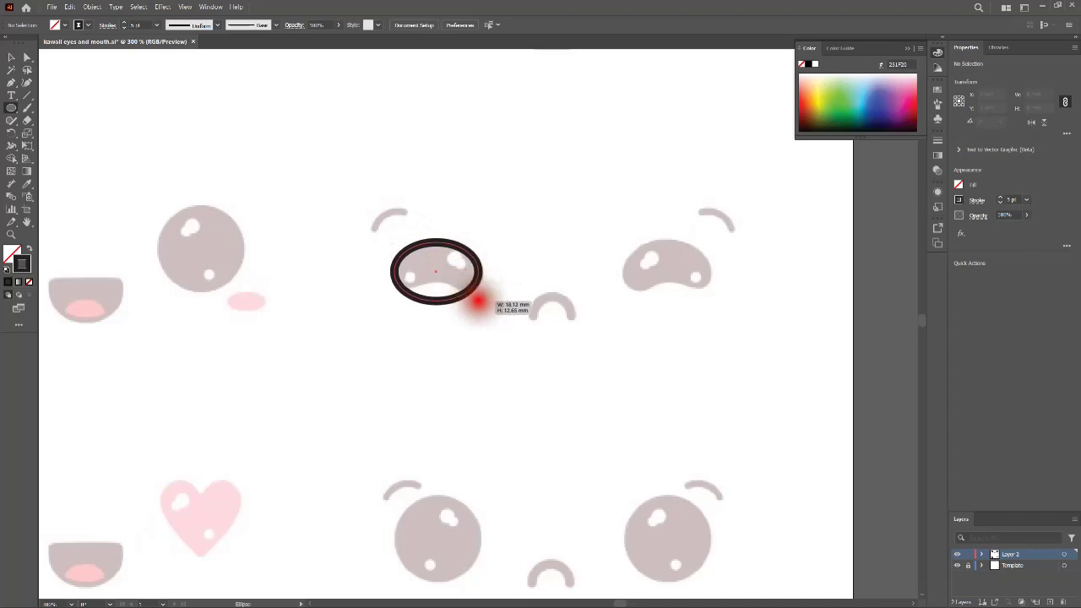
drag(478, 302, 478, 302)
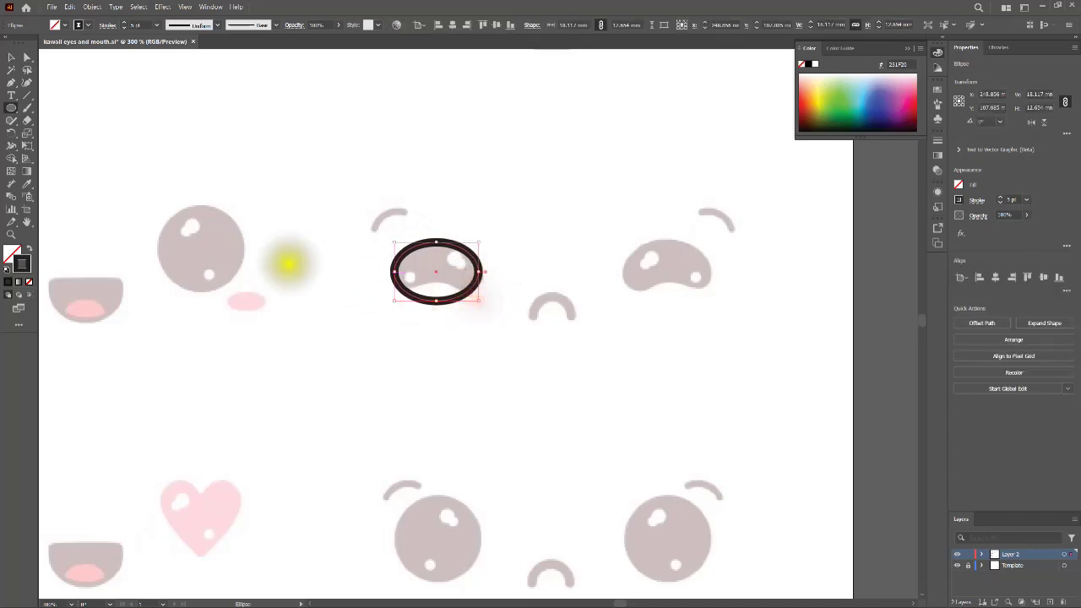
- Set the ellipse's stroke to 1 pt and widen it to about 18.75 mm to match the template eye
click(124, 28)
click(124, 28)
click(124, 28)
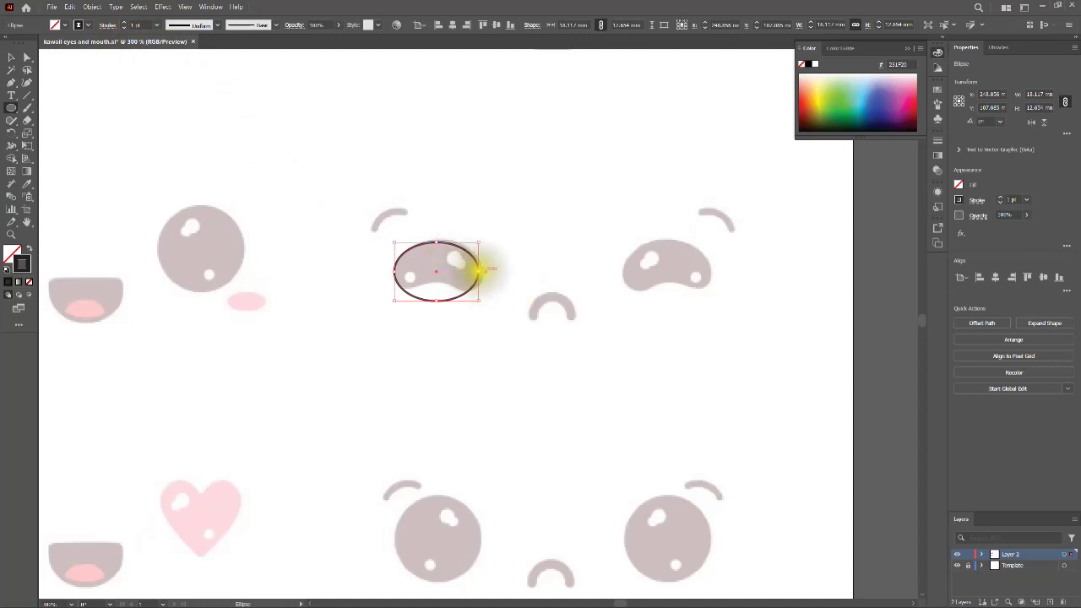
click(479, 270)
drag(479, 269, 481, 270)
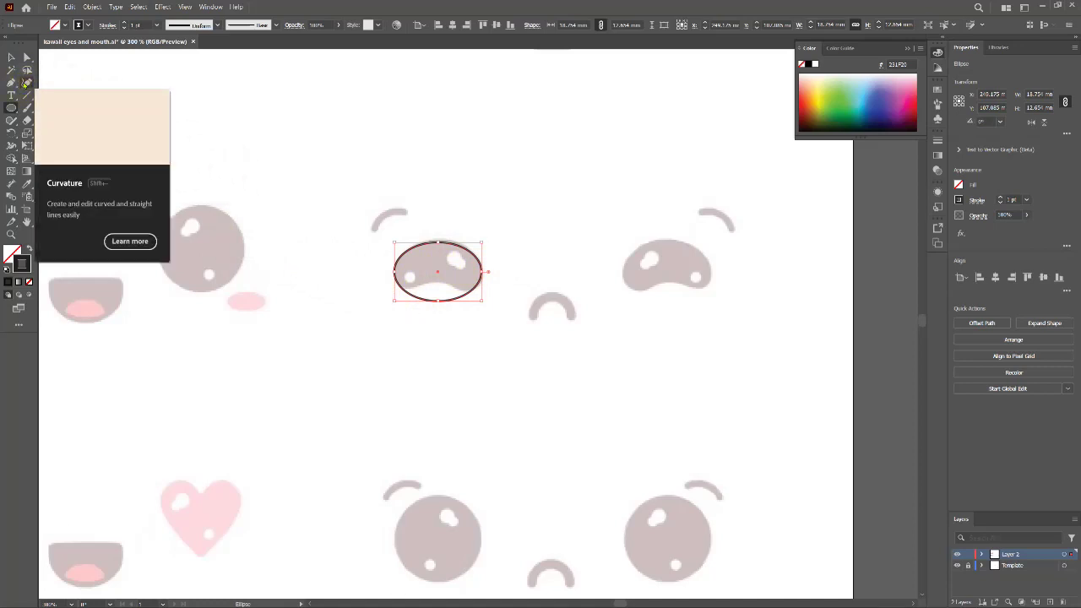
- Add two curvature points on the ellipse's lower edge and pull its bottom point up to follow the template eye's concave underside
click(26, 82)
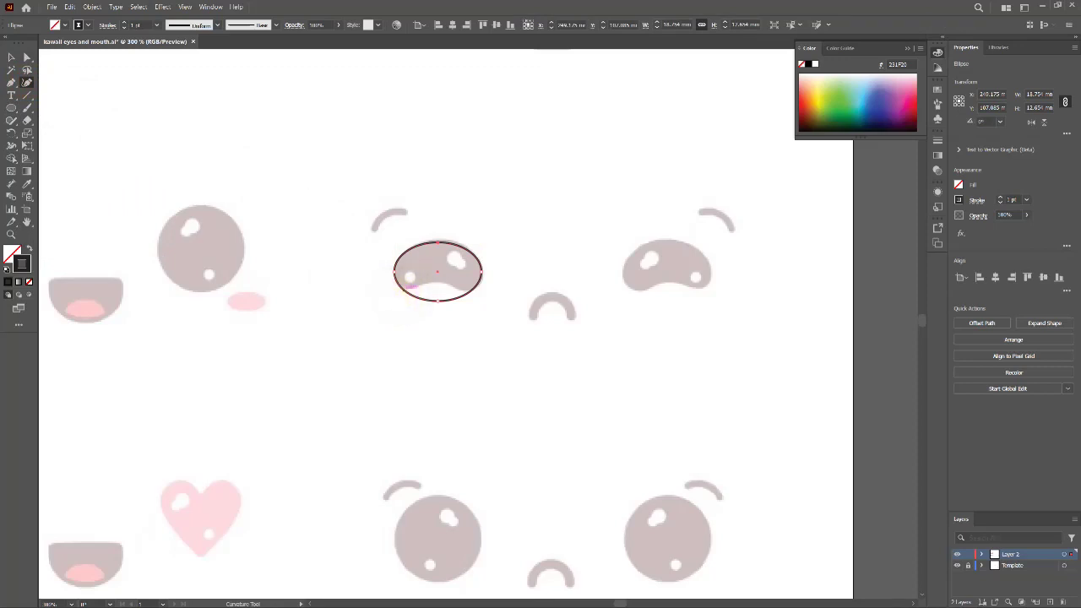
click(398, 285)
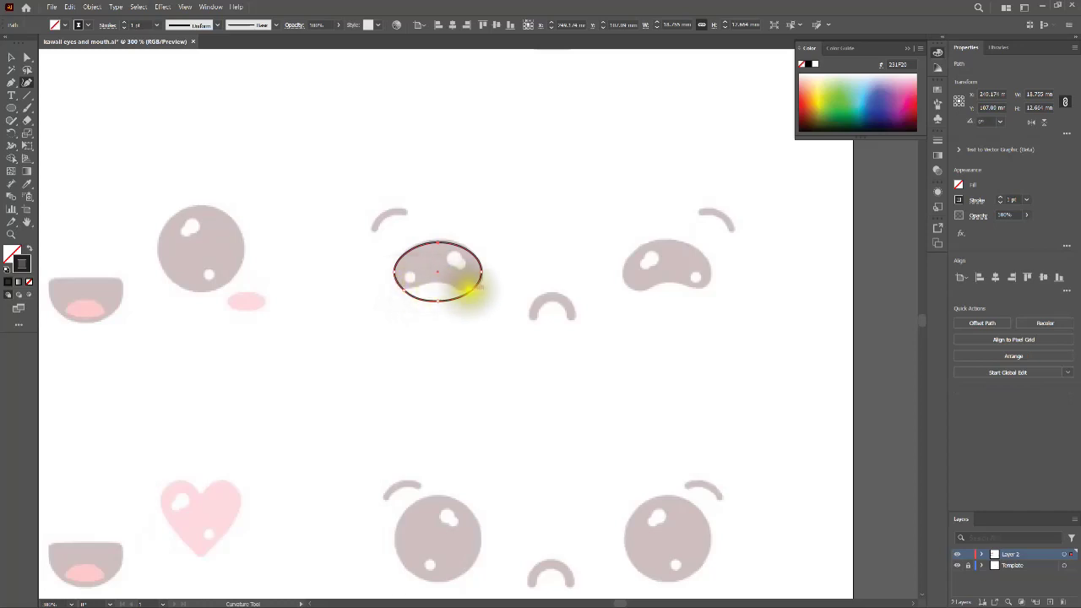
click(472, 289)
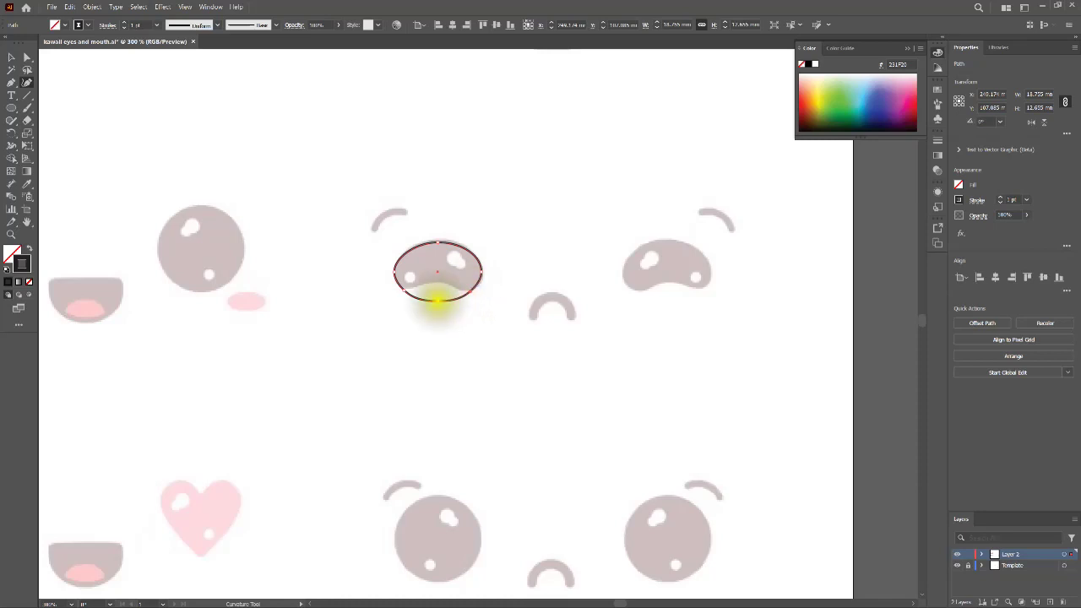
drag(437, 300, 436, 295)
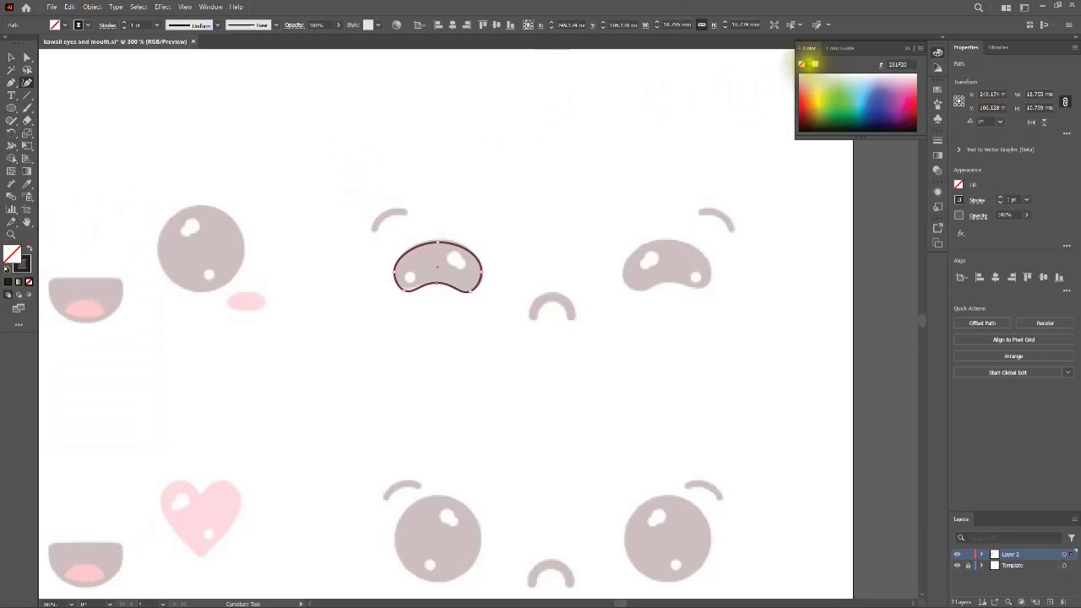
- Give the bean-shaped eye a black fill and no stroke
click(810, 64)
click(27, 265)
click(28, 281)
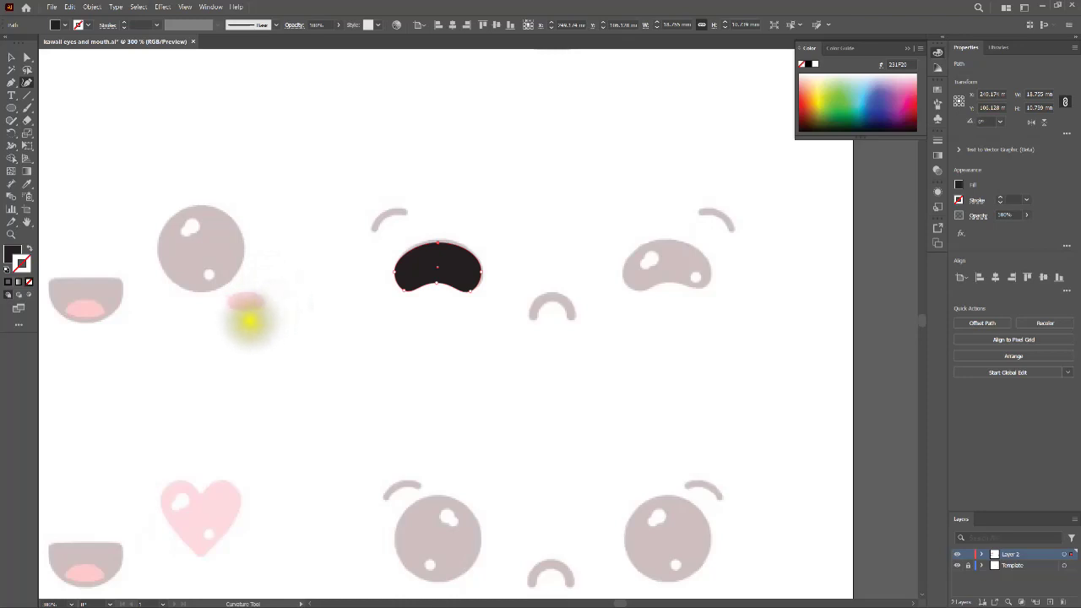
drag(242, 328, 502, 289)
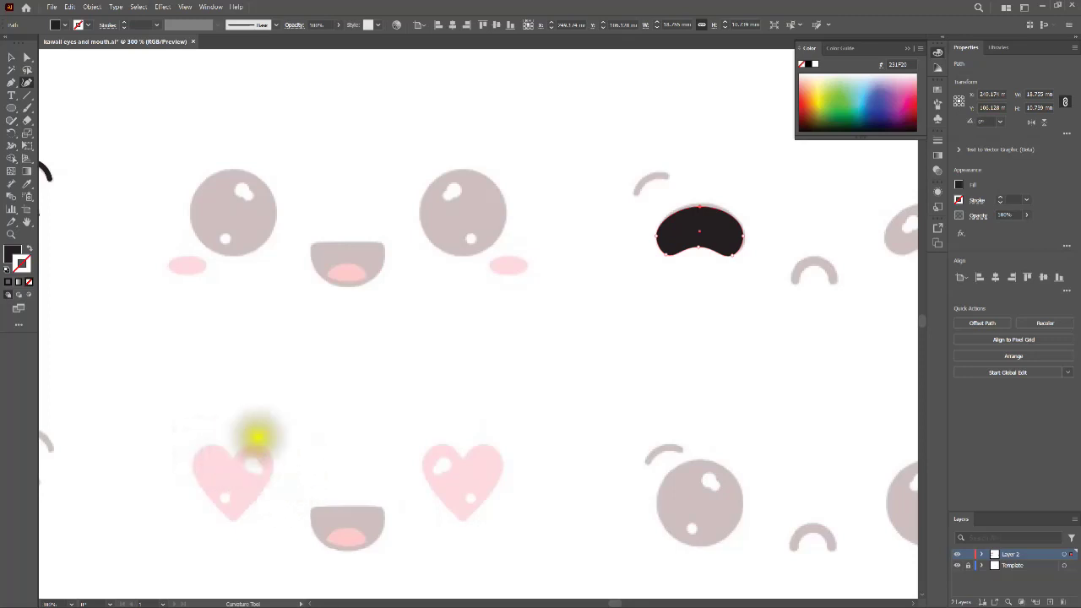
scroll(349, 317, down, 1)
scroll(346, 315, up, 1)
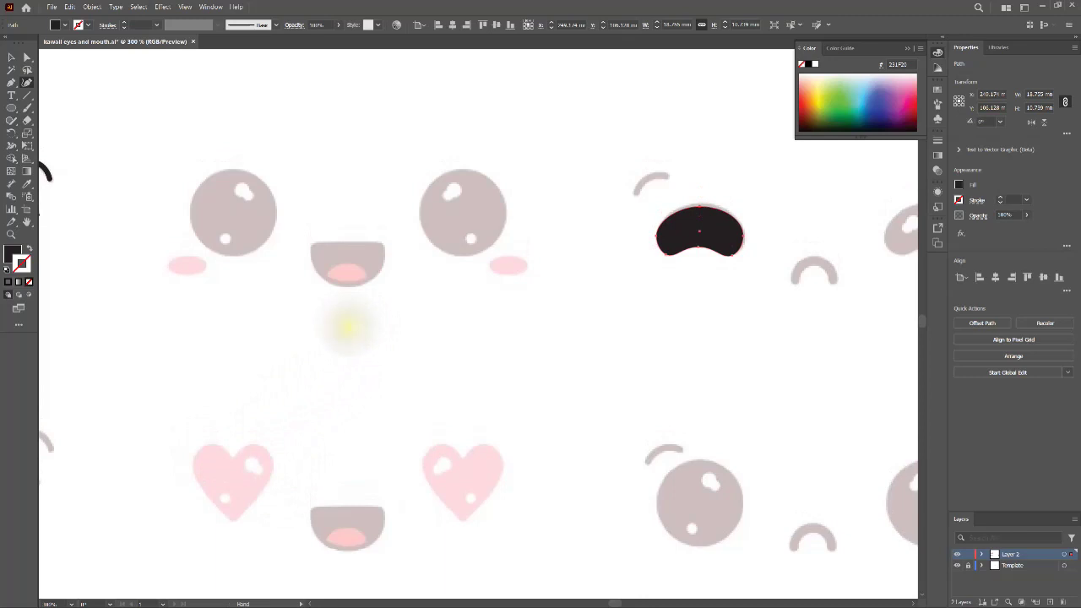
scroll(348, 329, down, 2)
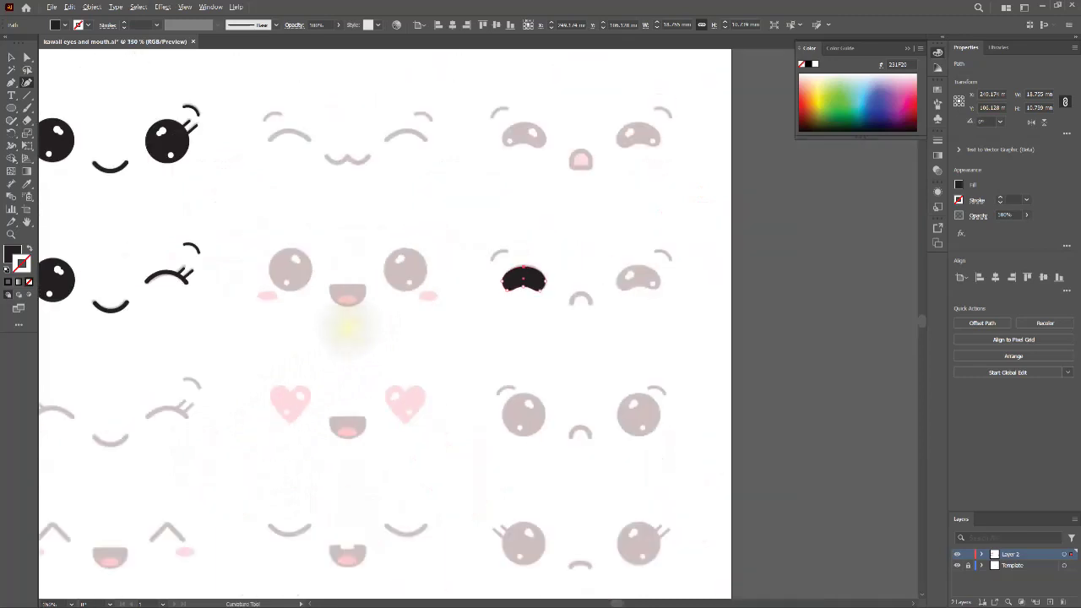
scroll(346, 328, down, 1)
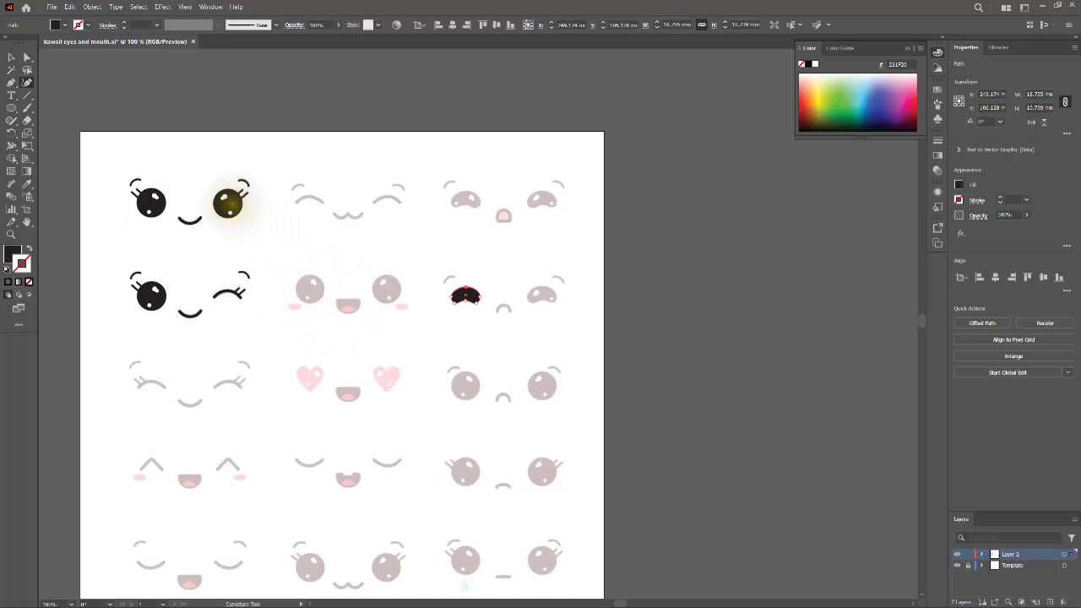
click(230, 201)
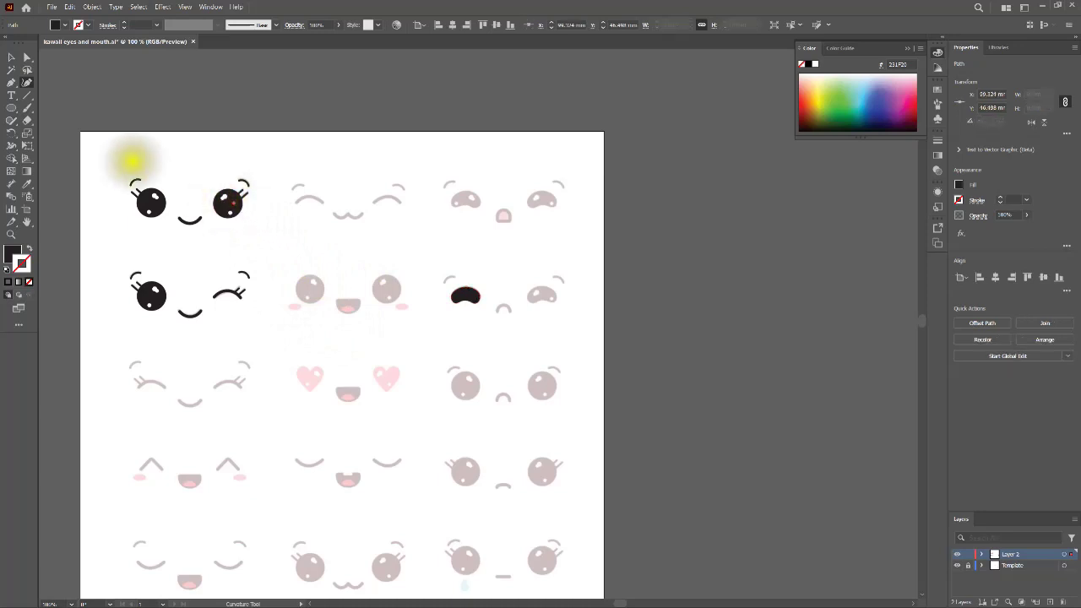
key(ctrl+z)
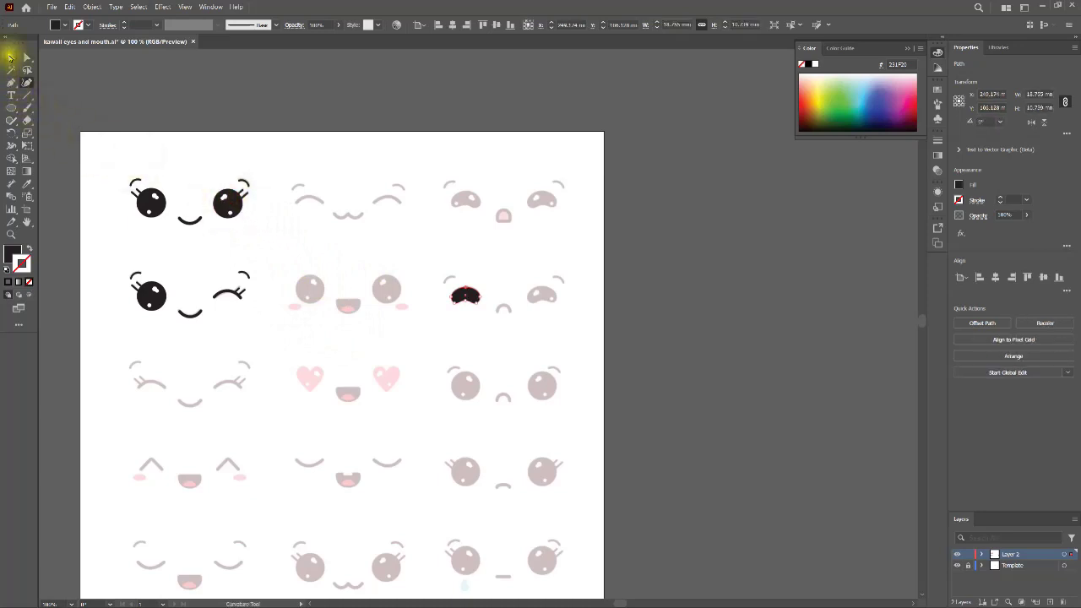
click(10, 57)
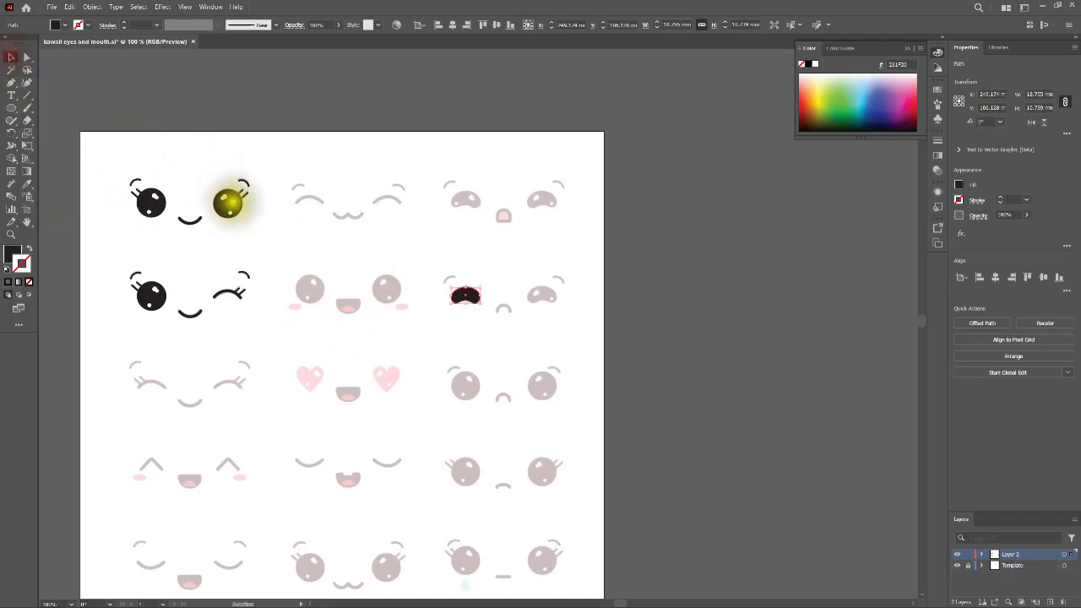
click(230, 201)
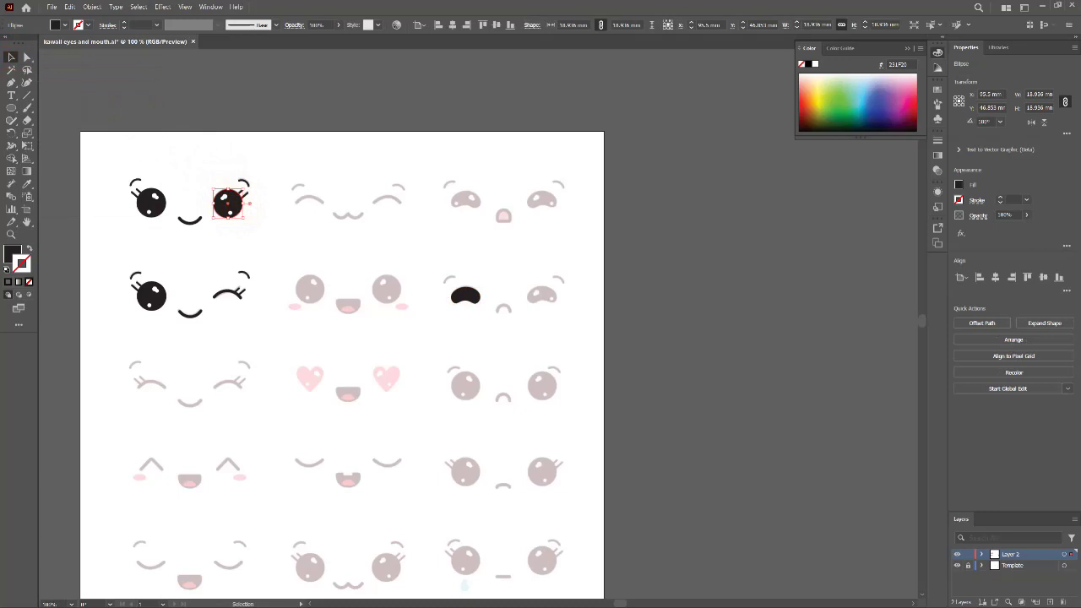
drag(230, 201, 336, 263)
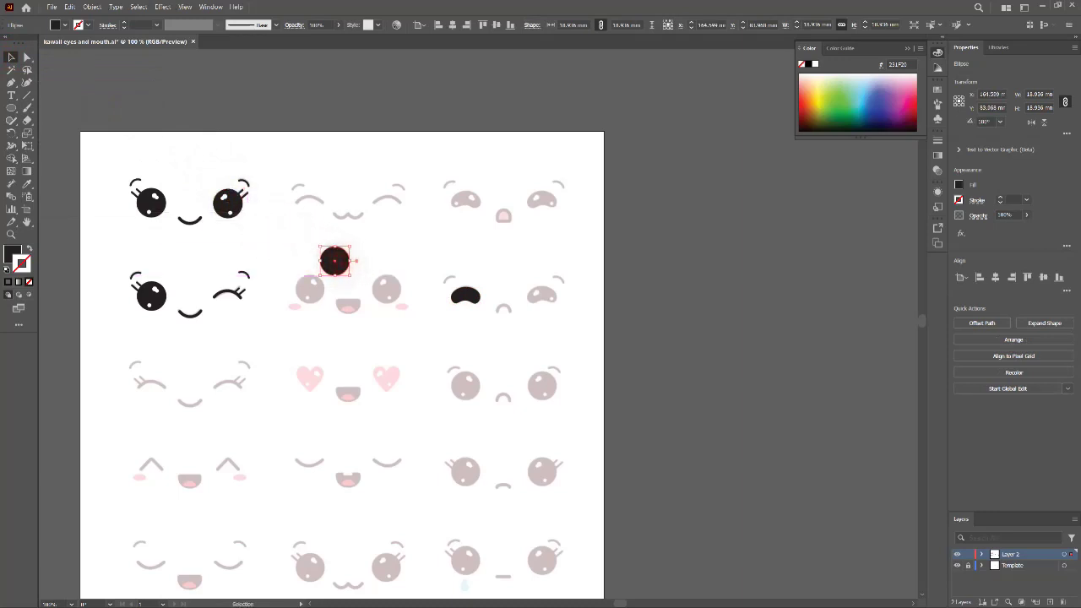
key(ctrl+z)
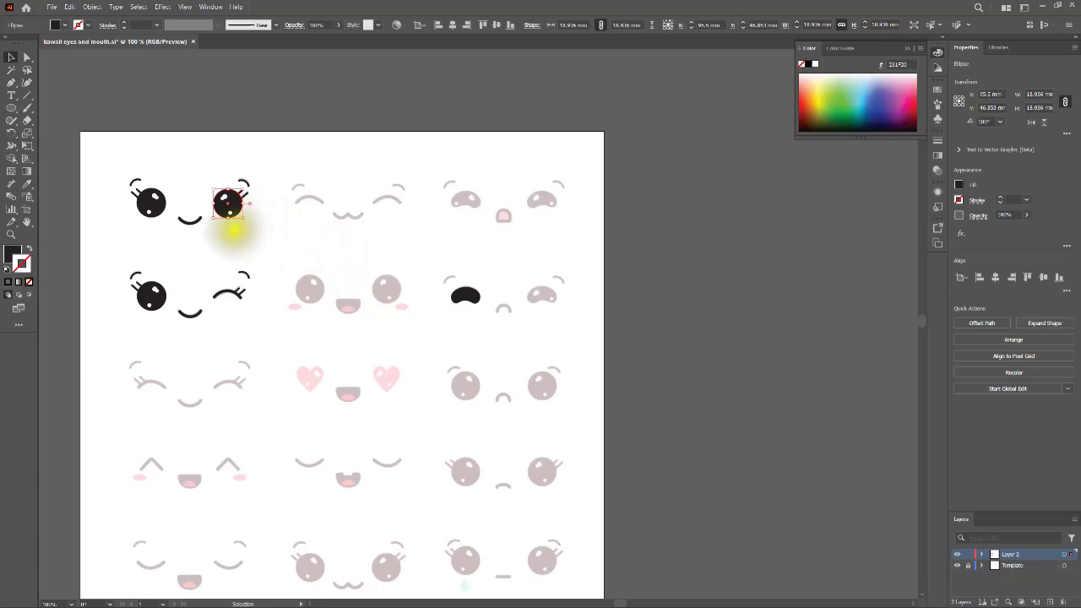
- Group the right eye pieces of the first face and copy the group onto the right eye of the second column's second face
click(214, 233)
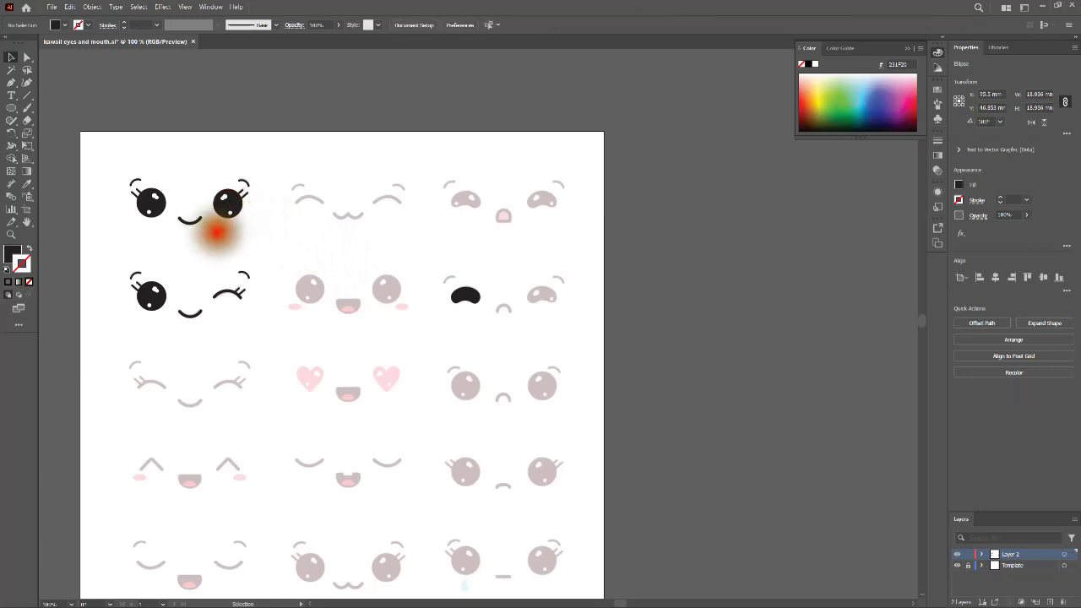
drag(208, 180, 231, 222)
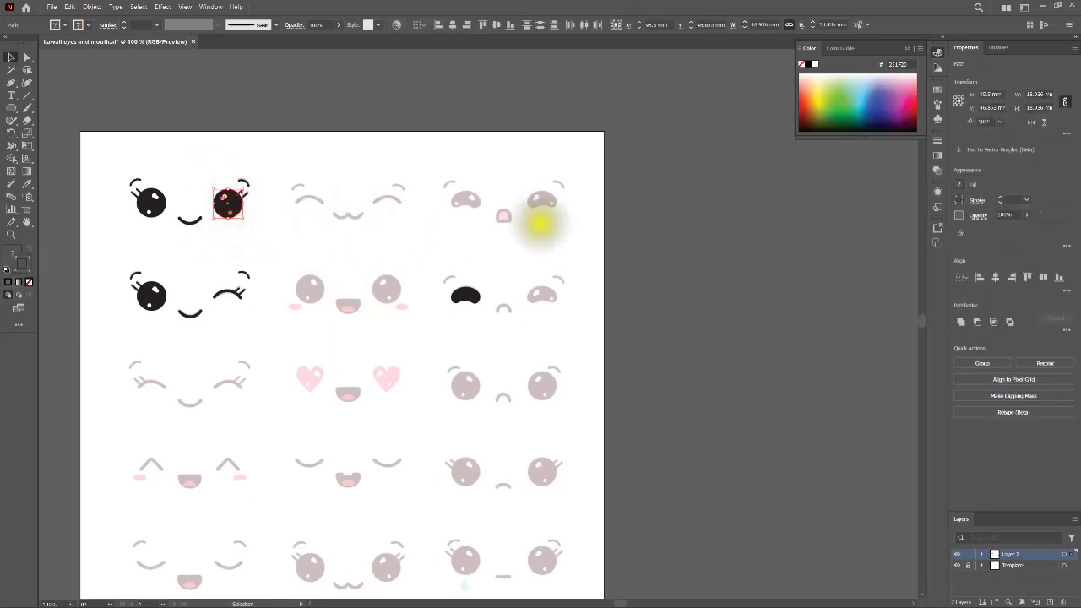
click(982, 364)
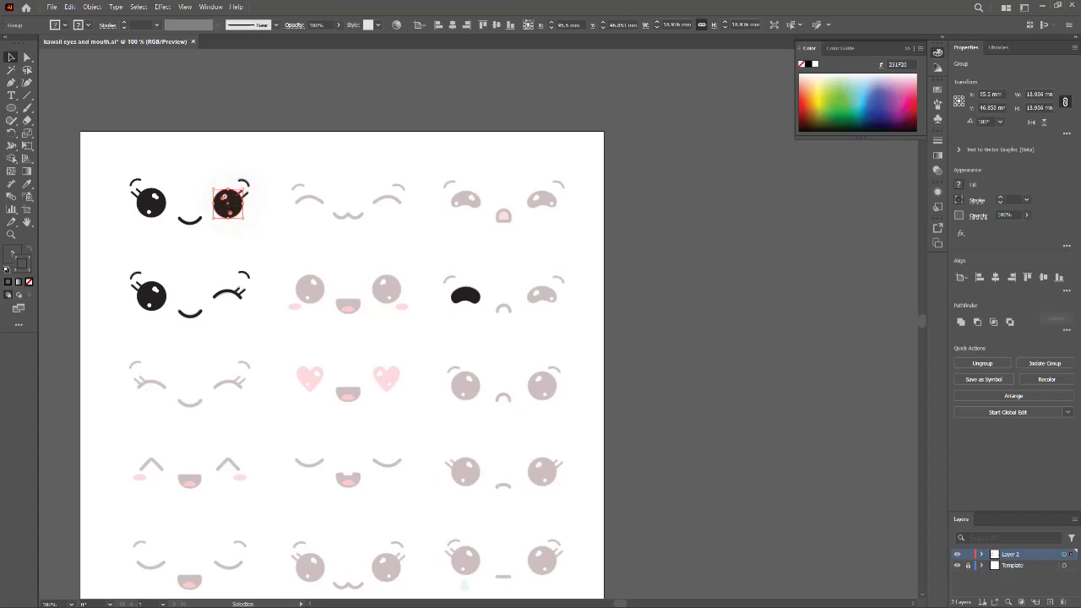
drag(233, 203, 387, 289)
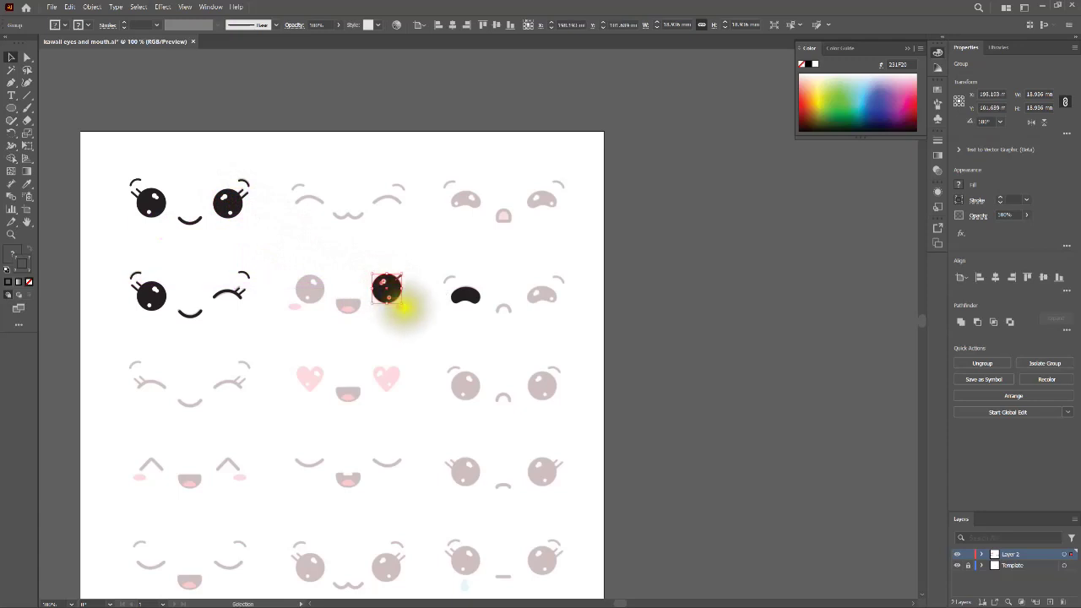
- Ungroup the copied eye and delete the small eyelash stroke at its upper right edge
click(410, 307)
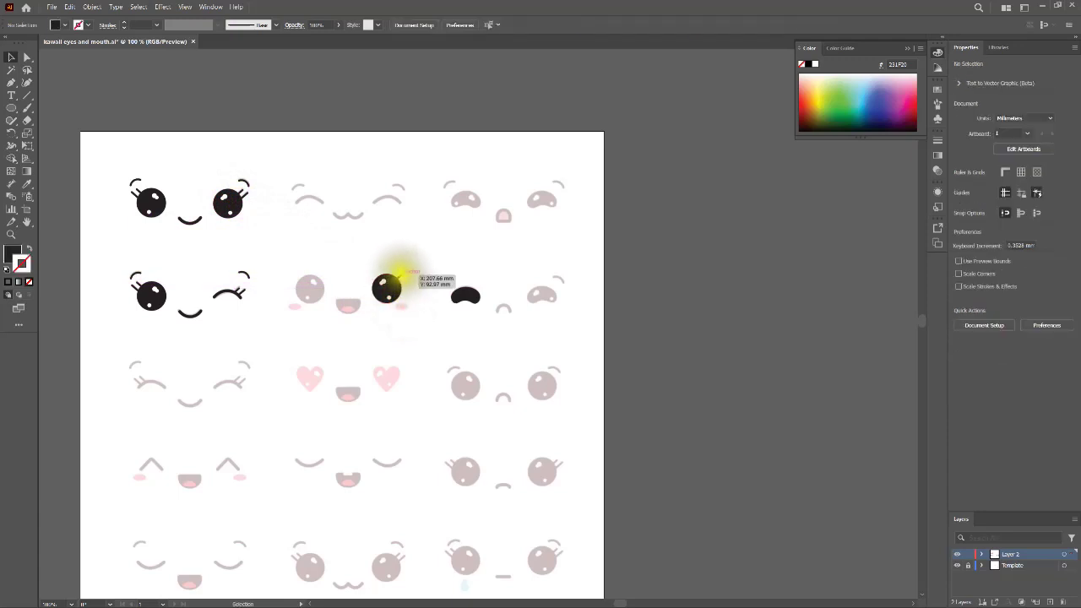
click(399, 276)
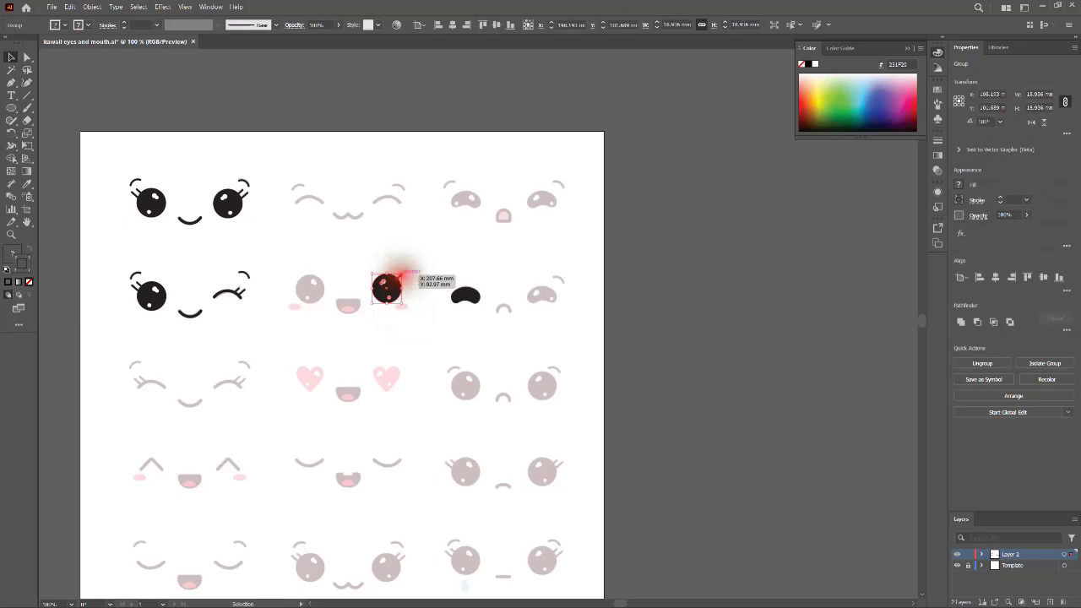
click(982, 364)
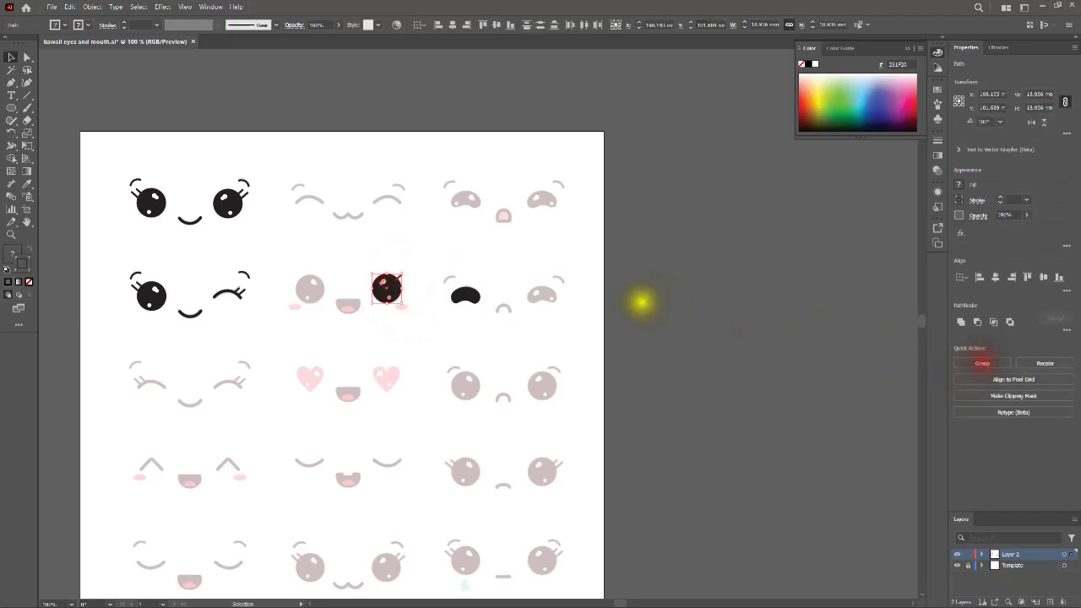
click(425, 276)
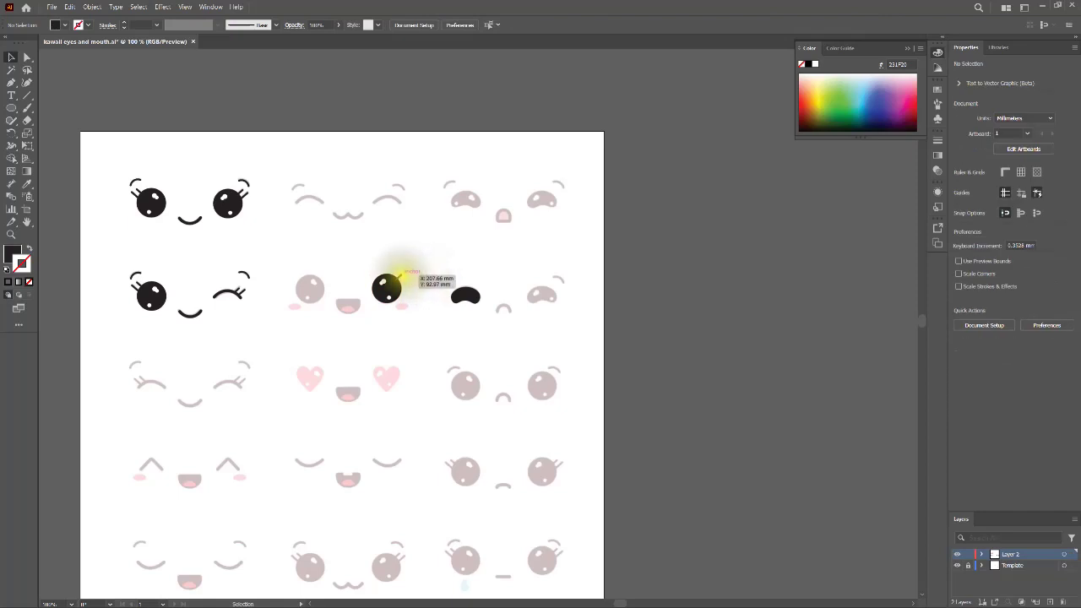
click(404, 272)
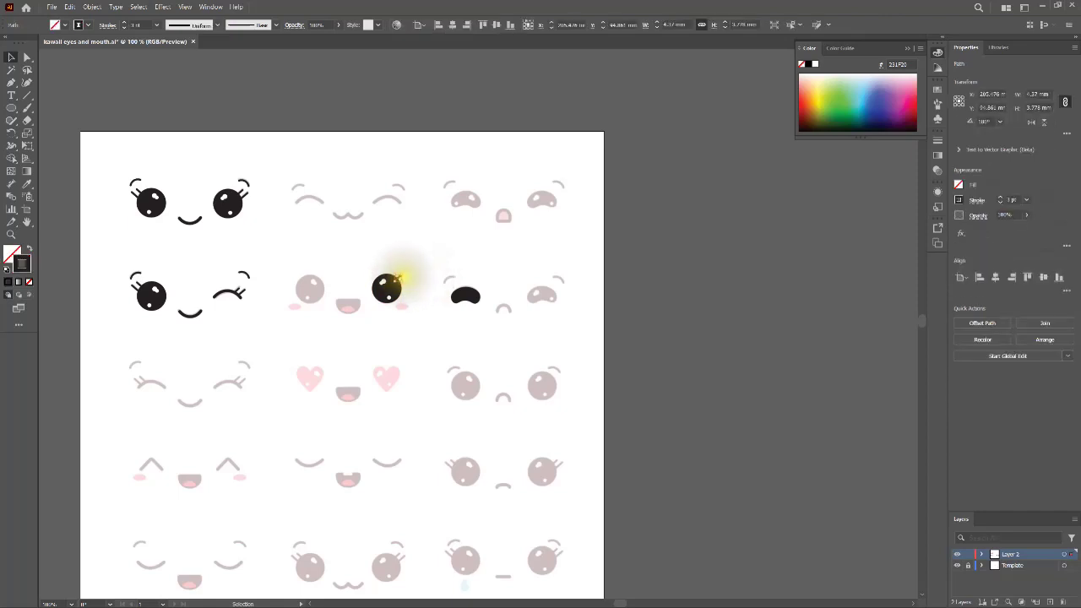
click(401, 274)
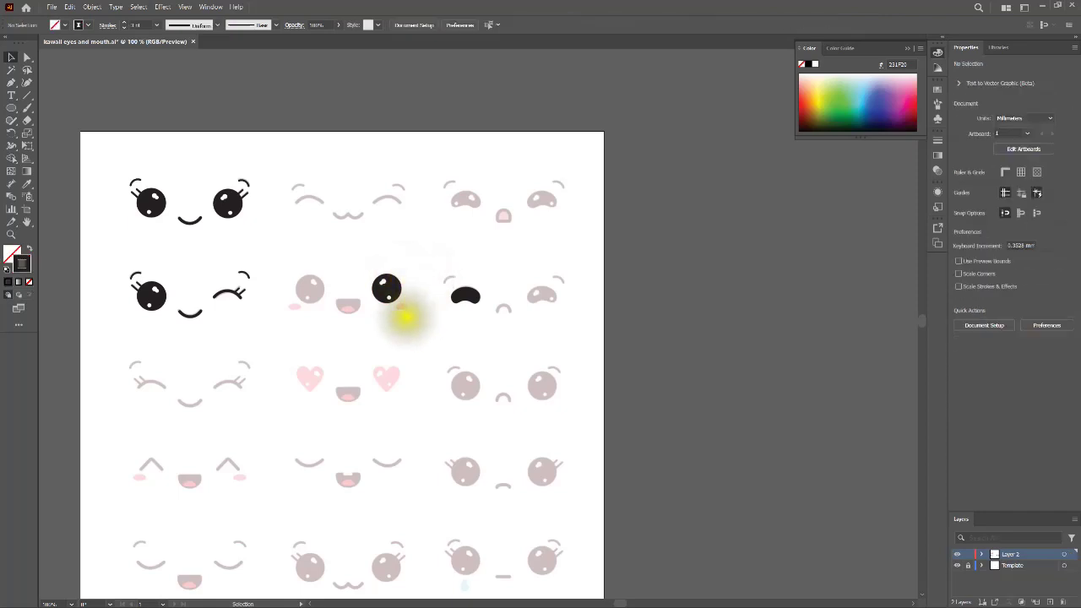
- Regroup the copied eye with its highlights and duplicate it onto the left eye of the same face
click(381, 292)
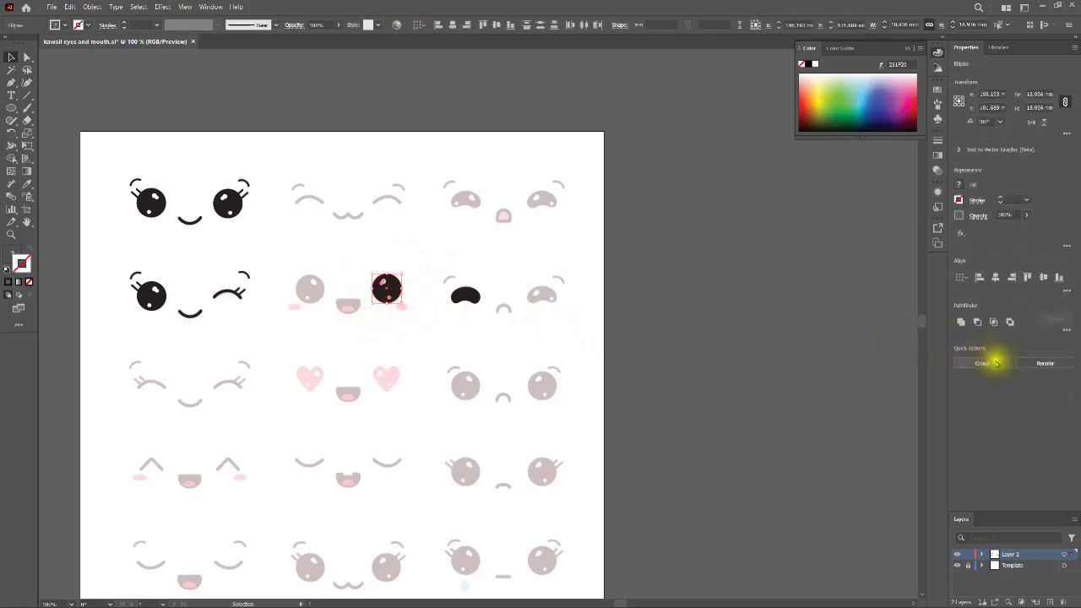
click(983, 364)
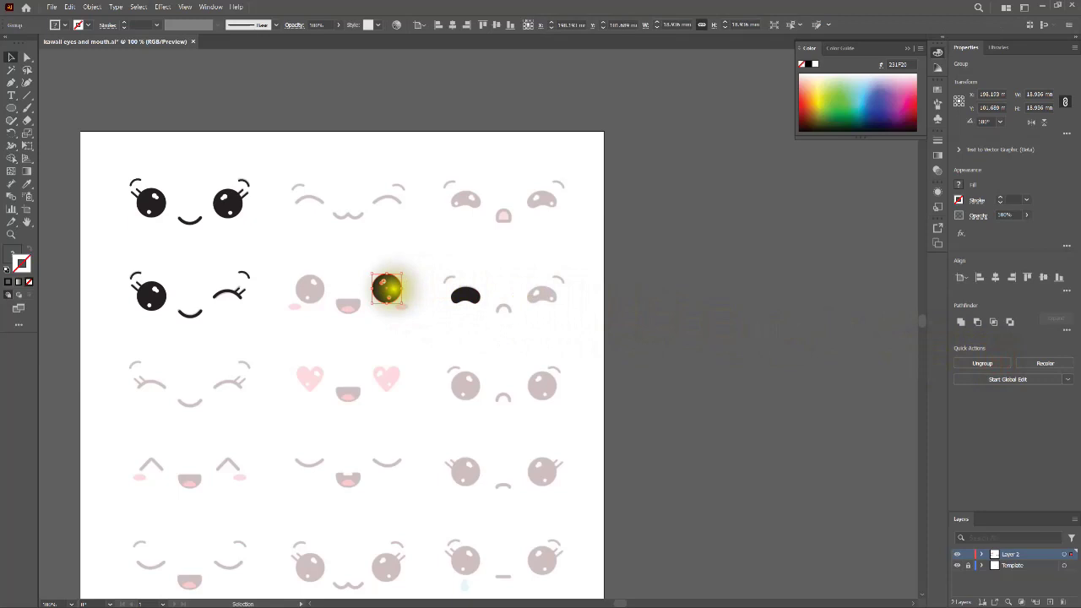
drag(386, 289, 310, 289)
drag(311, 290, 311, 290)
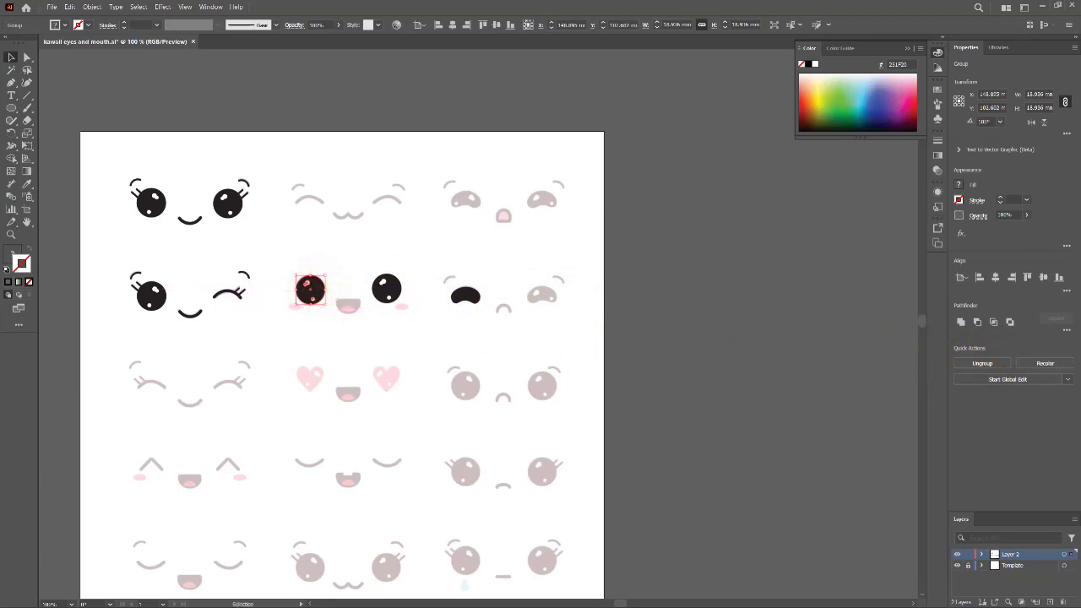
- Mirror the copied left eye of the second column's second face across a vertical axis
right_click(312, 290)
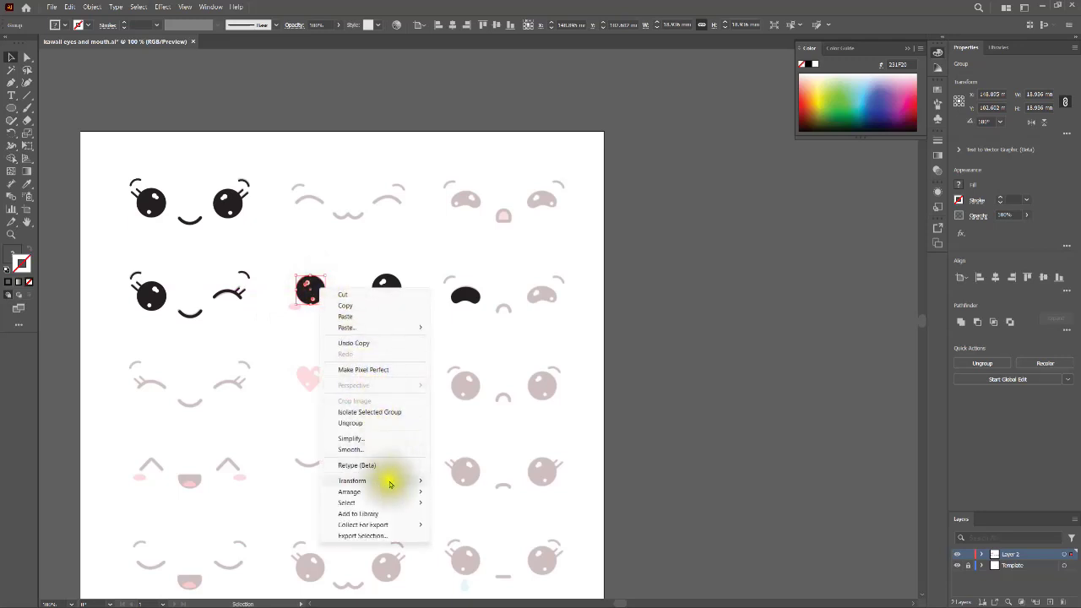
mouse_move(391, 484)
click(458, 518)
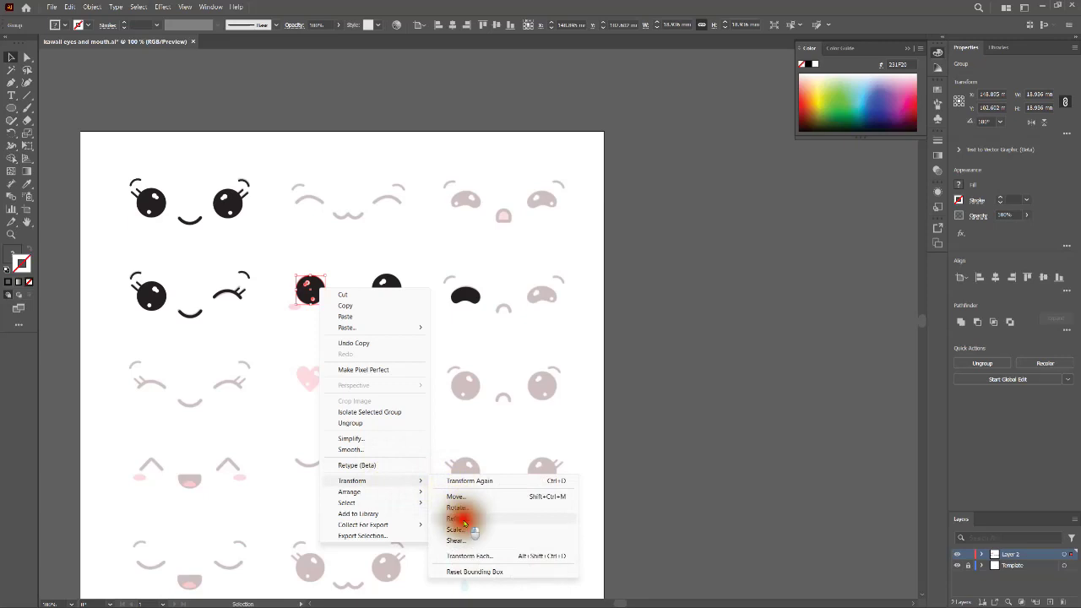
click(542, 376)
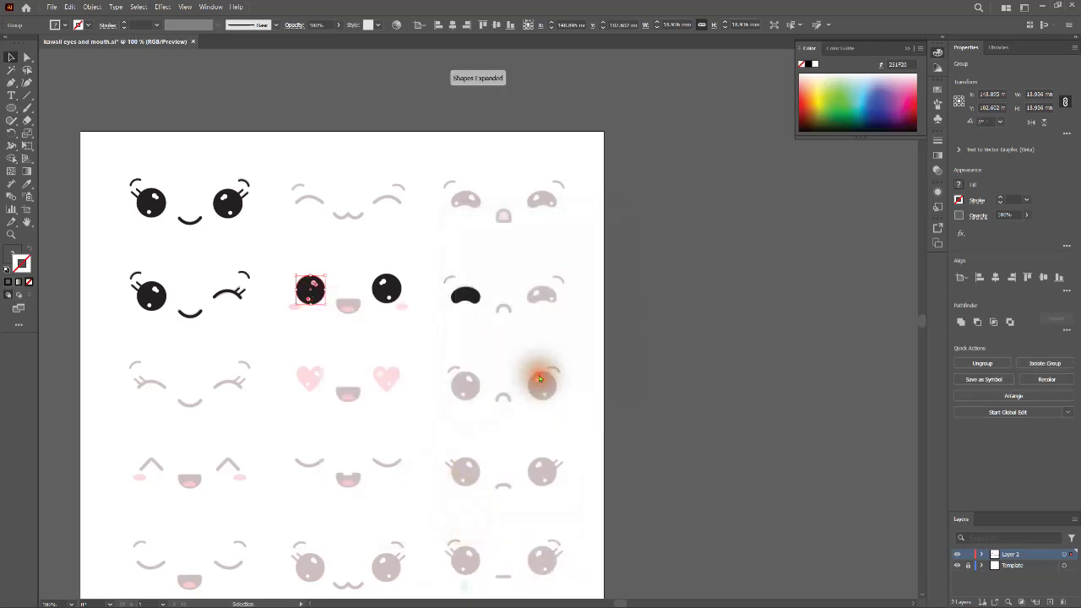
click(379, 329)
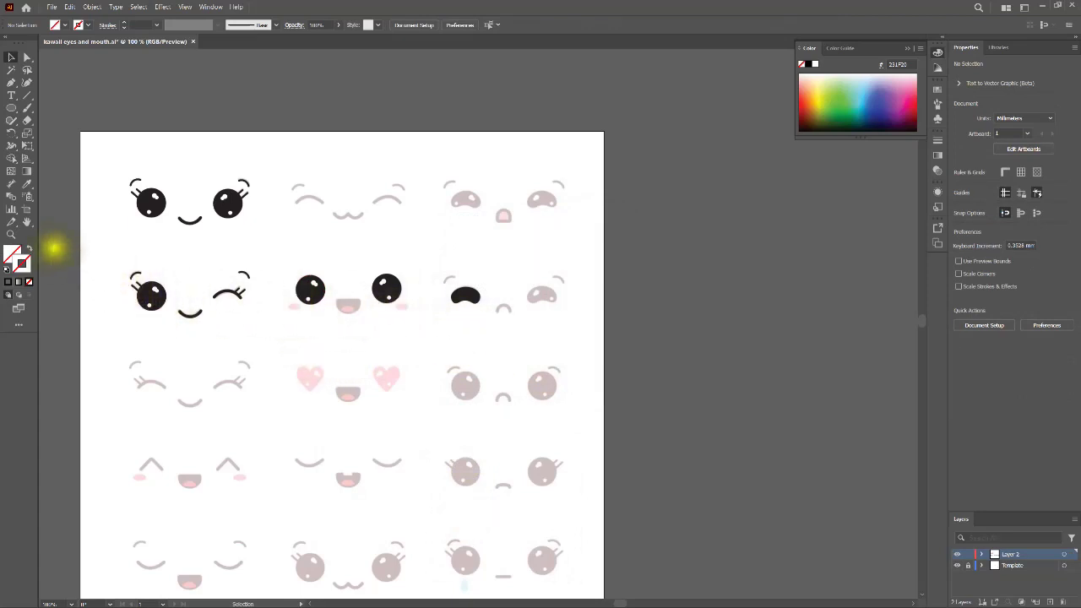
- Draw an ellipse about 8 × 4 mm over the left cheek blush of that face and fill it with pink
click(10, 108)
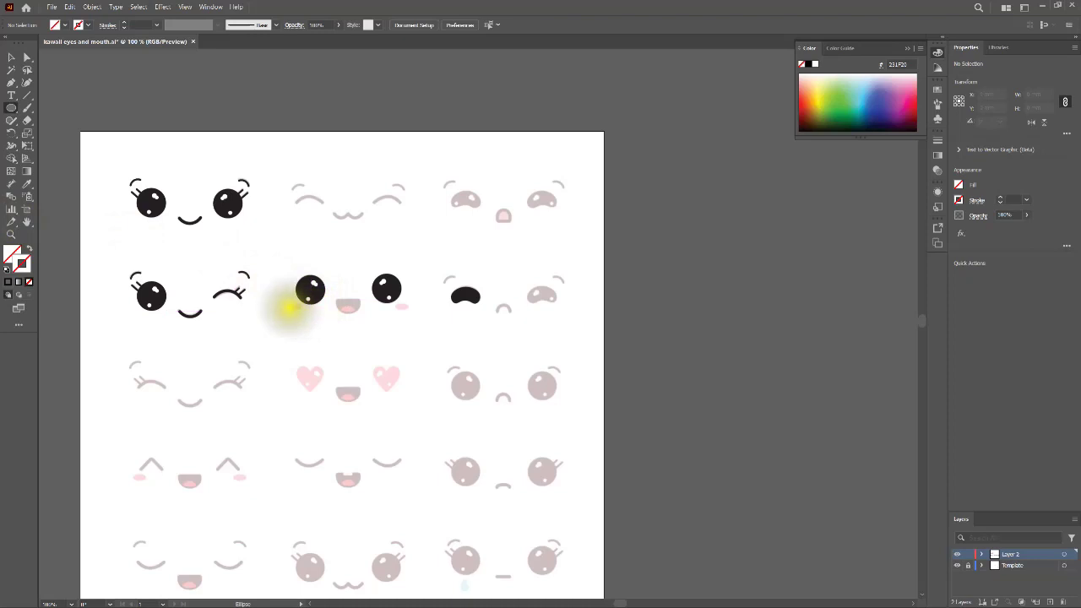
scroll(338, 313, up, 3)
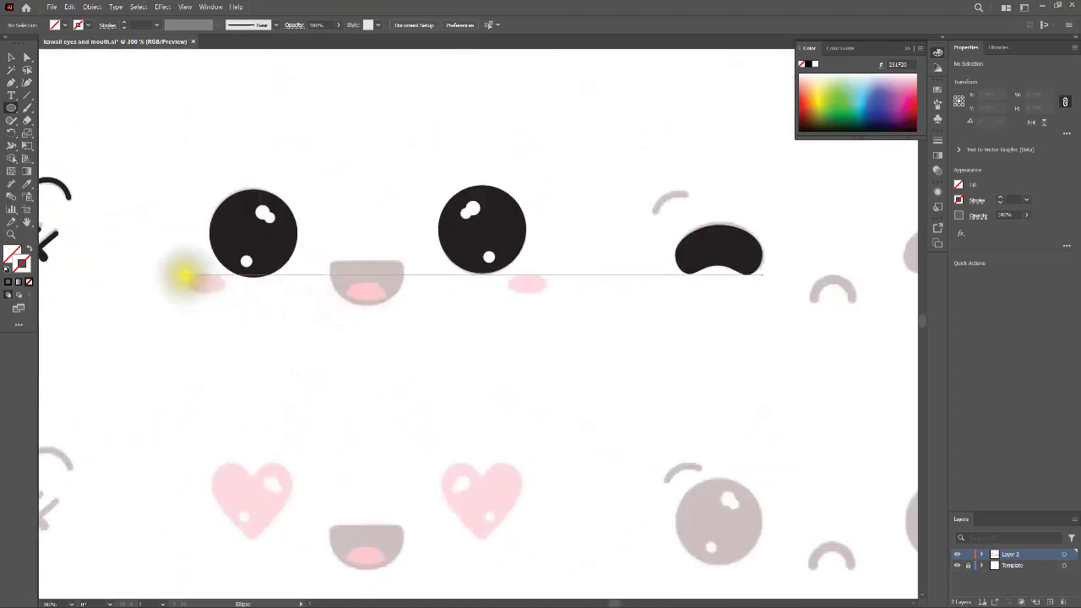
drag(189, 276, 223, 291)
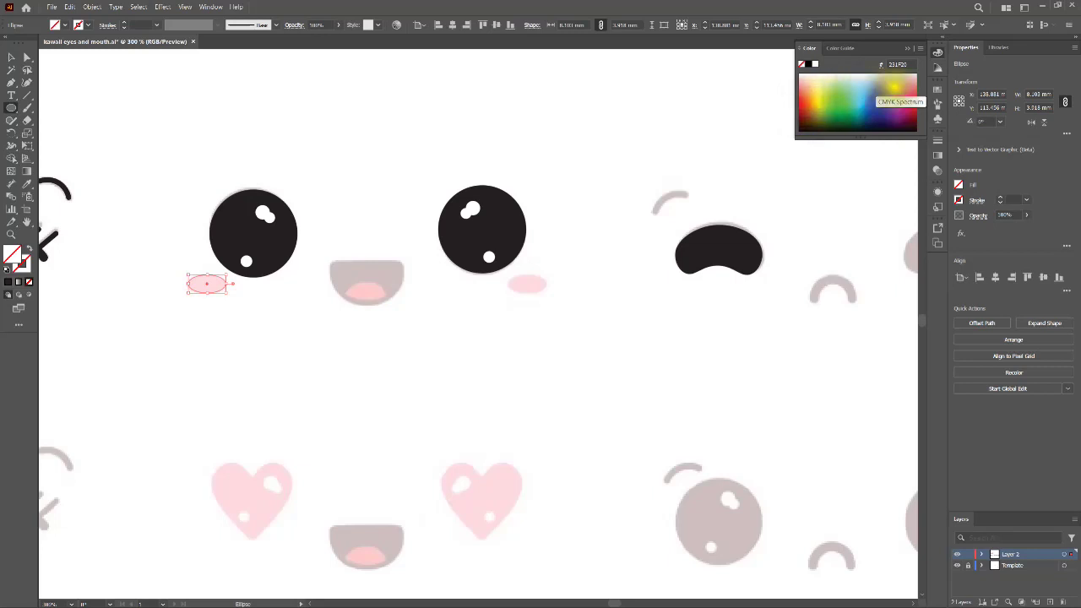
click(902, 84)
mouse_move(902, 84)
mouse_down()
mouse_move(879, 81)
mouse_move(894, 80)
mouse_up()
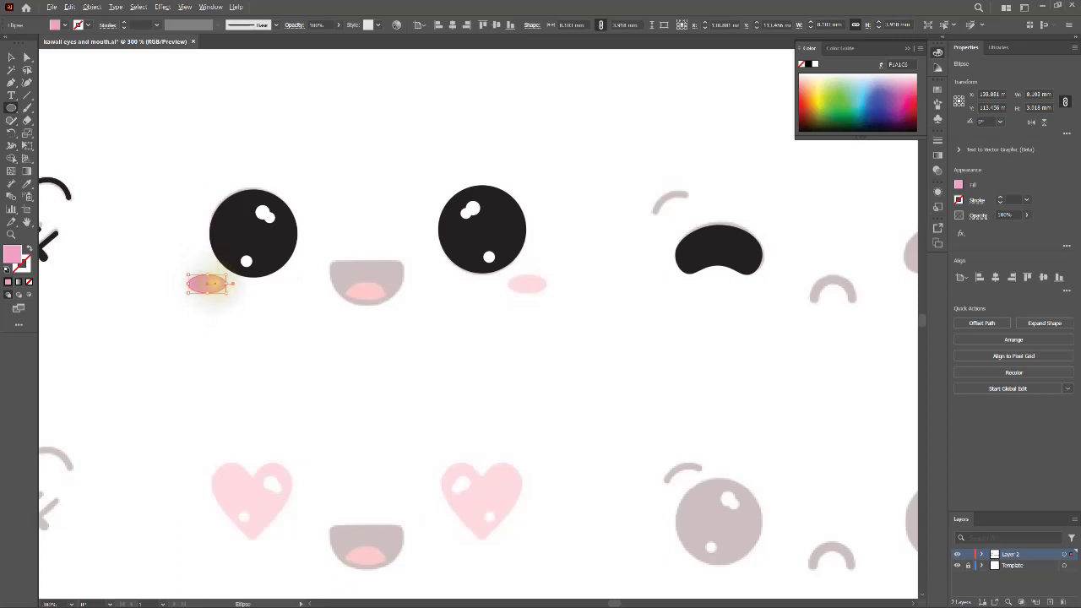
mouse_move(215, 284)
mouse_down()
mouse_move(262, 283)
mouse_move(226, 294)
mouse_up()
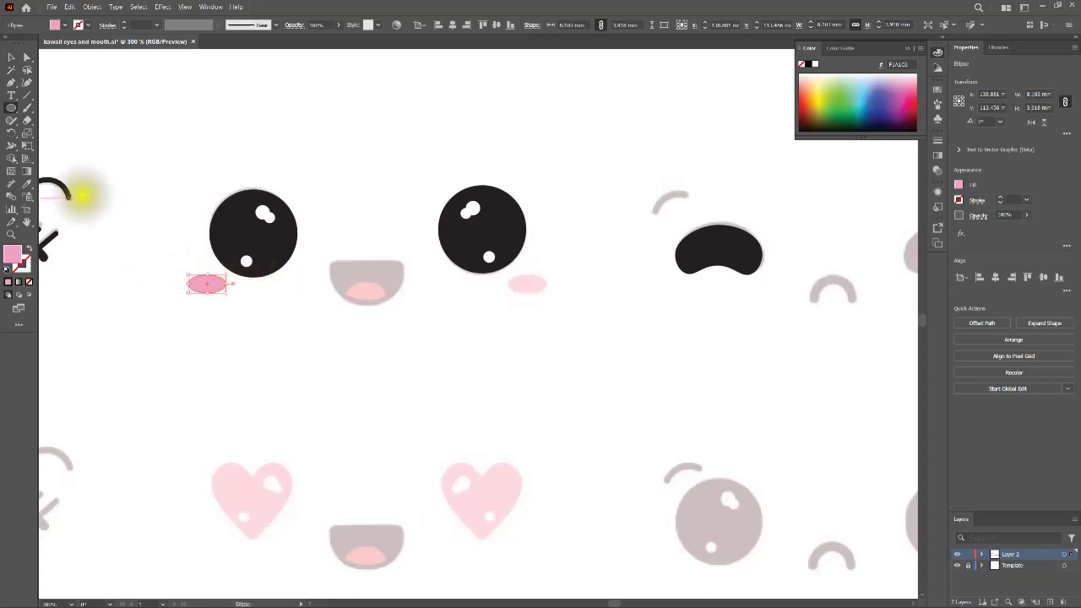
- Duplicate the pink blush ellipse horizontally onto the right cheek of the same face
click(10, 55)
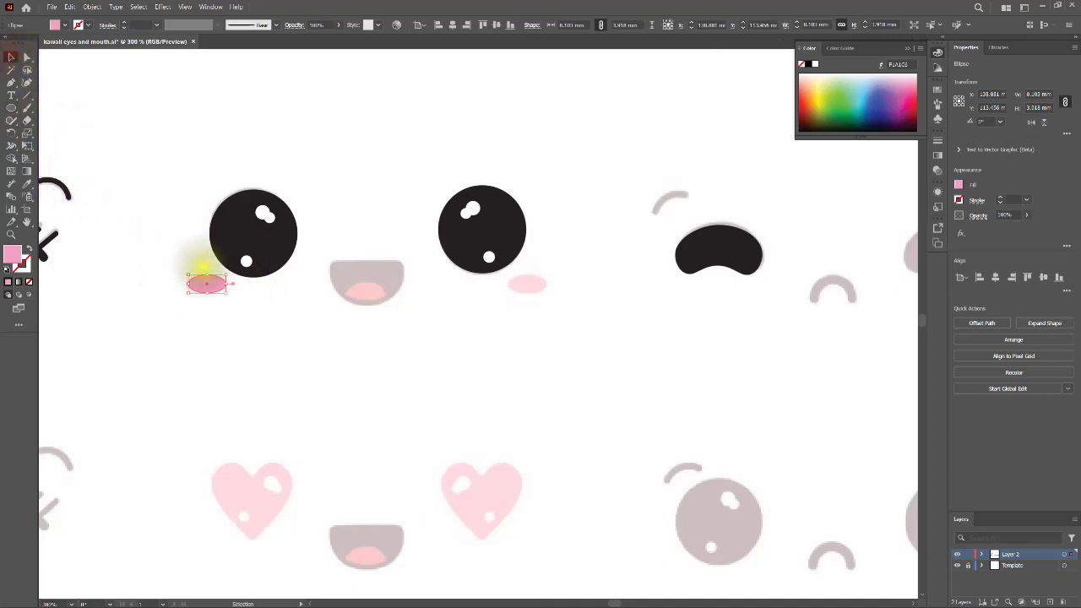
drag(207, 284, 533, 283)
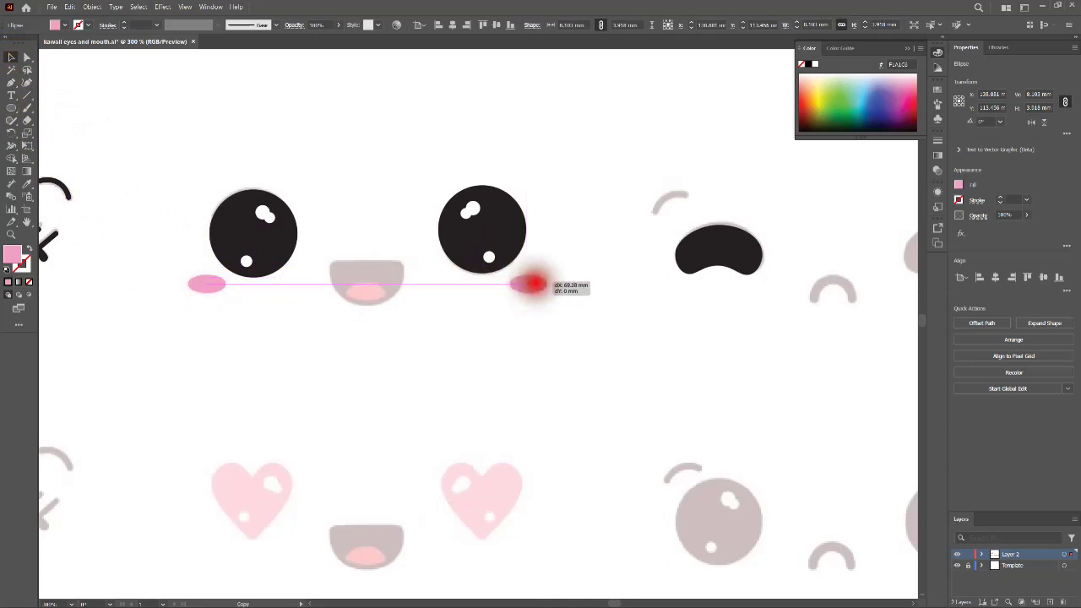
drag(534, 283, 531, 283)
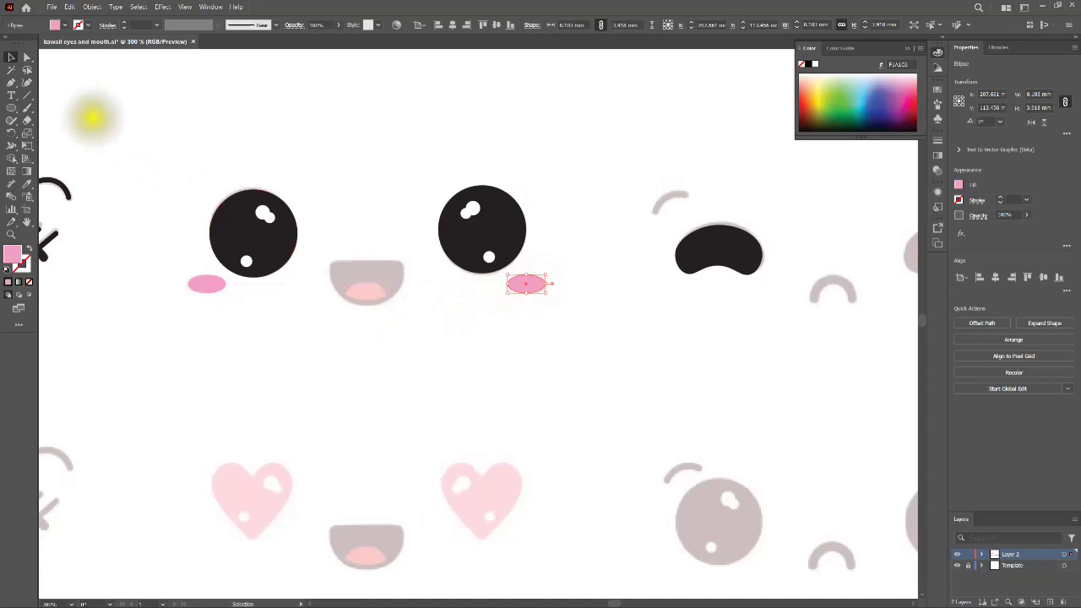
click(11, 57)
click(407, 321)
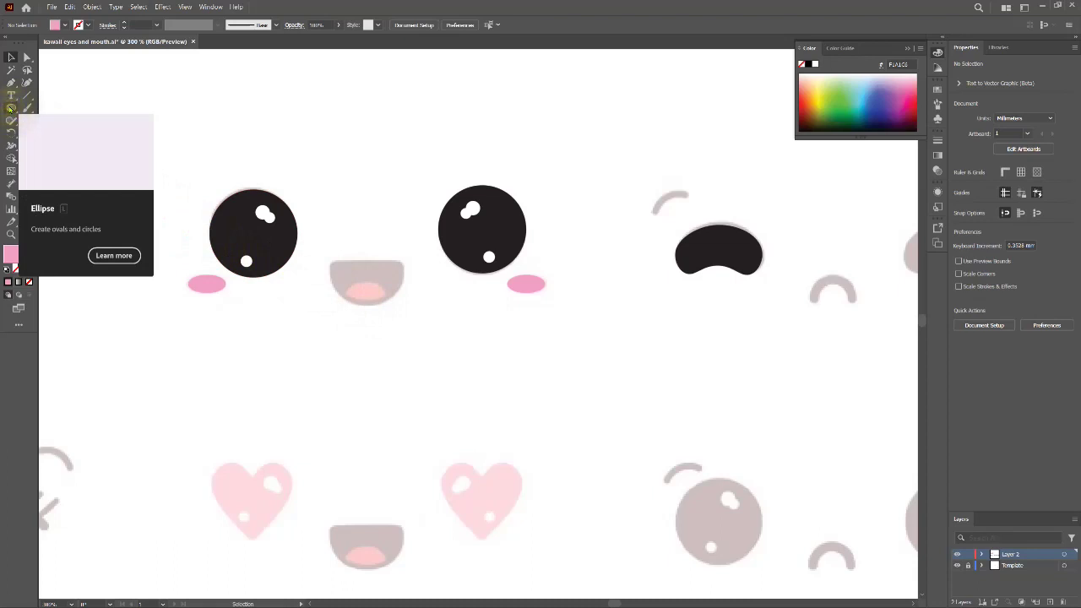
- Draw an ellipse about 16.1 × 16.5 mm fitted to the lower curve of the open mouth and remove its fill
click(11, 108)
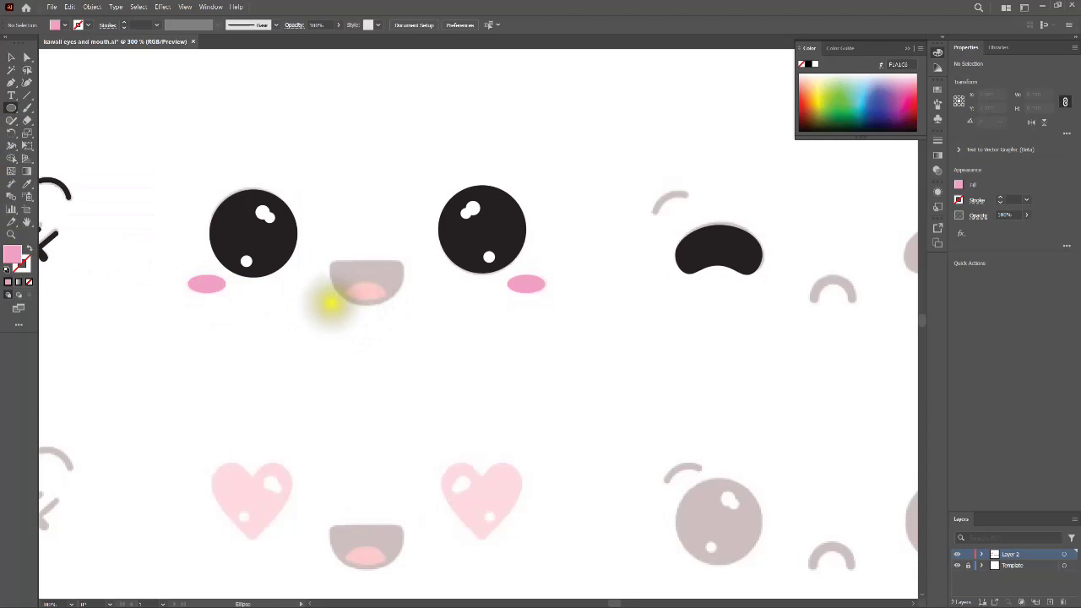
drag(331, 302, 401, 218)
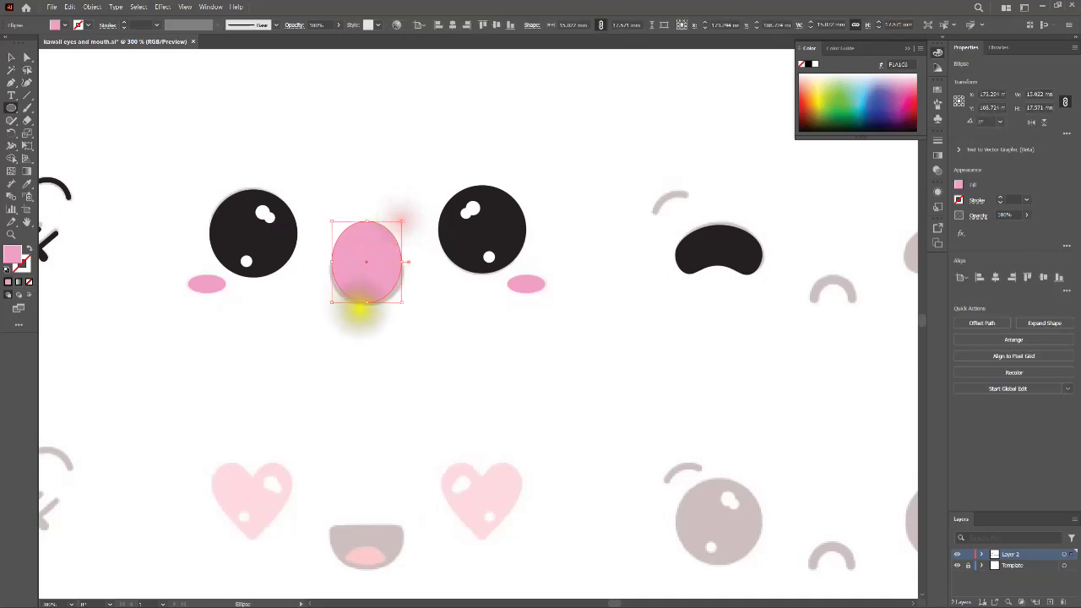
drag(368, 300, 363, 304)
click(330, 263)
drag(329, 264, 329, 262)
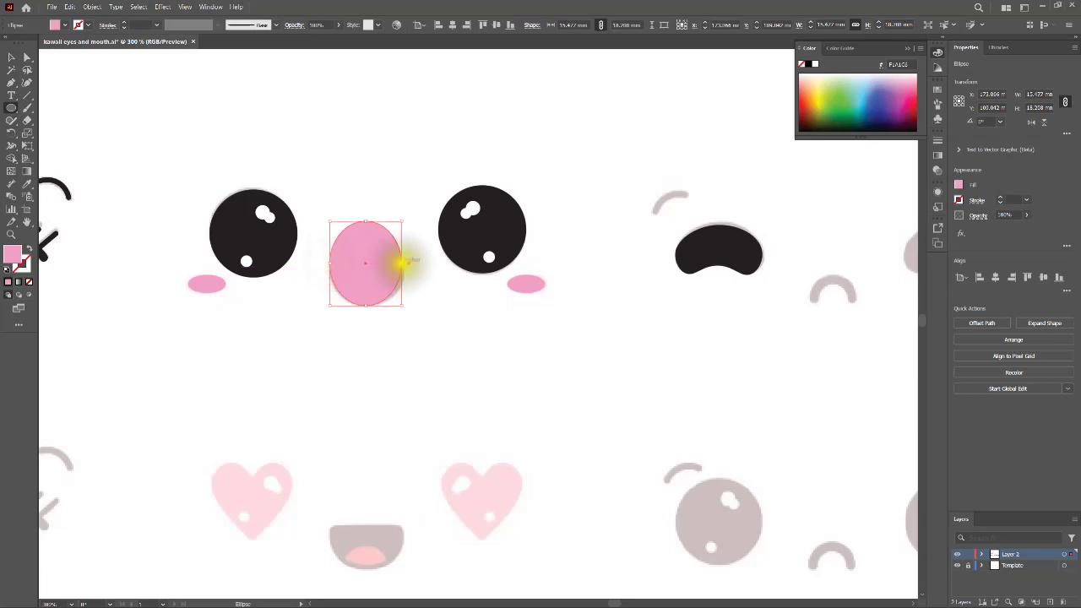
drag(403, 263, 402, 264)
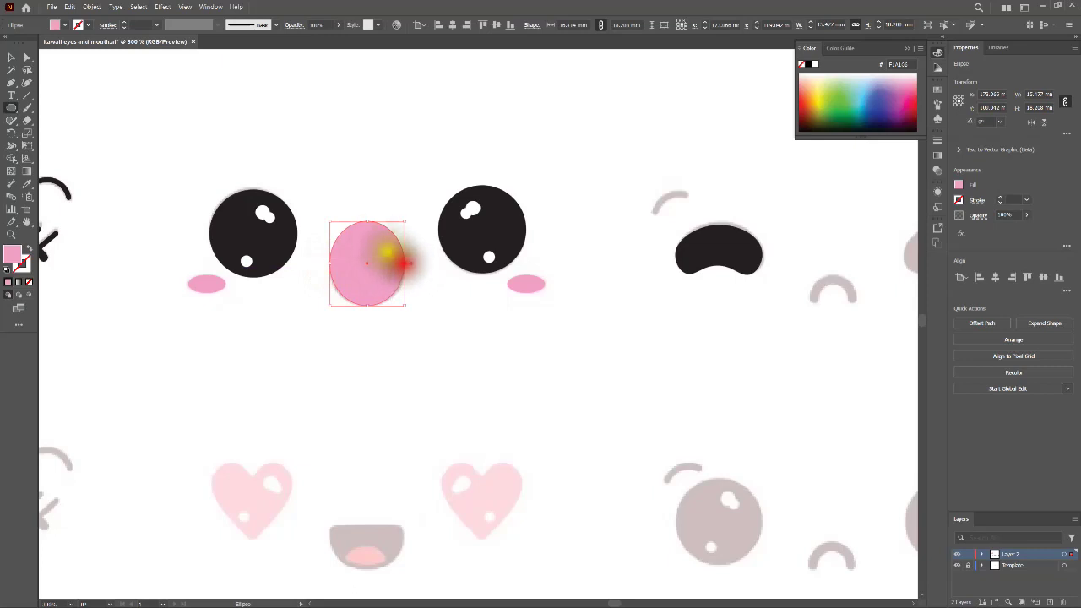
drag(366, 220, 366, 229)
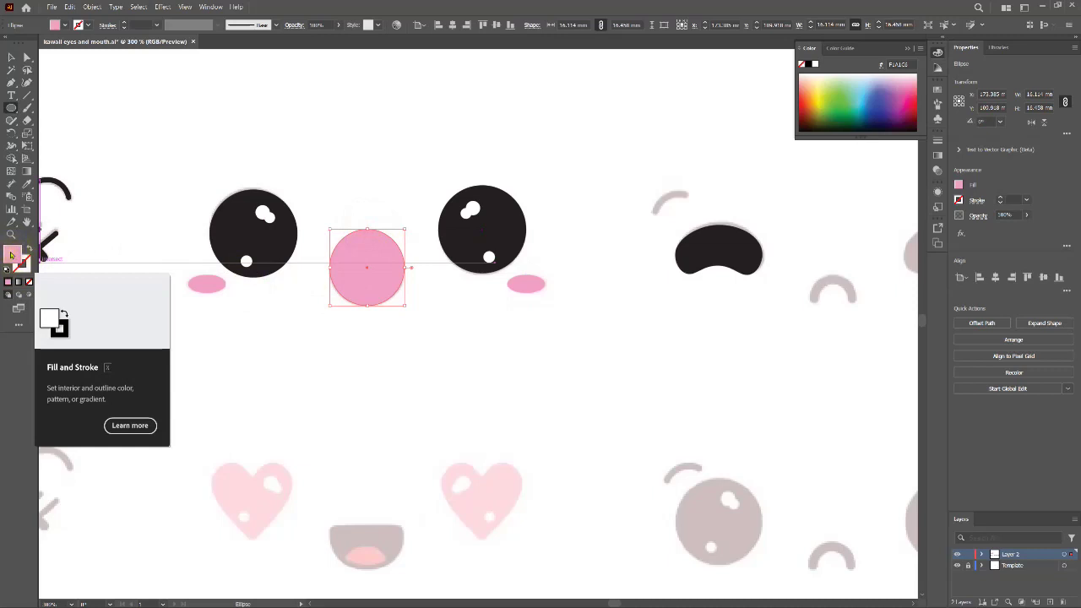
click(28, 282)
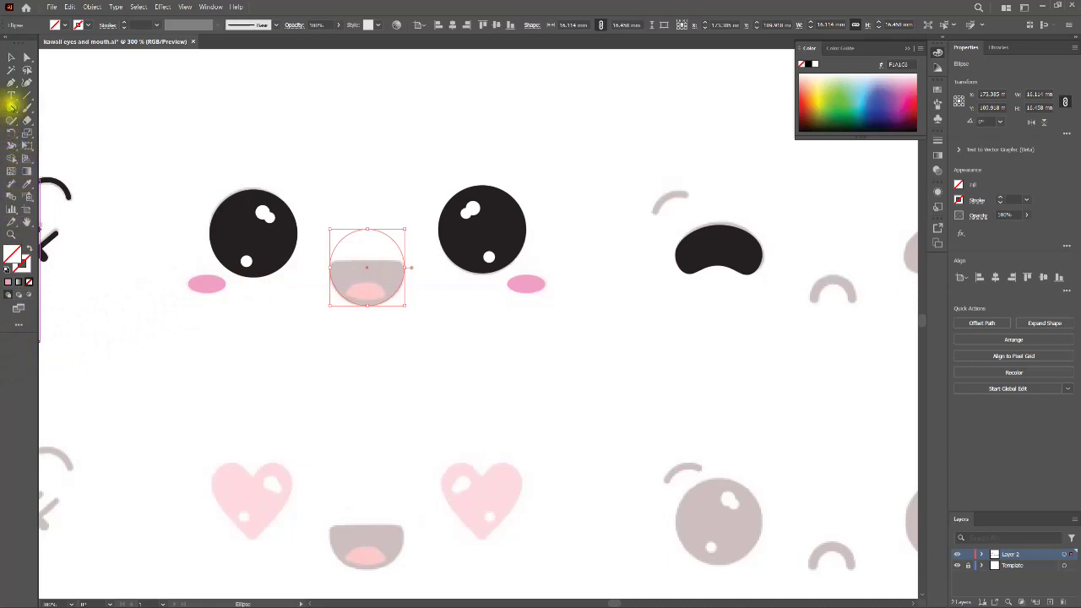
- Draw a rectangle about 20.7 × 9.4 mm over the ellipse's upper part, ending at the mouth's straight top edge
click(11, 107)
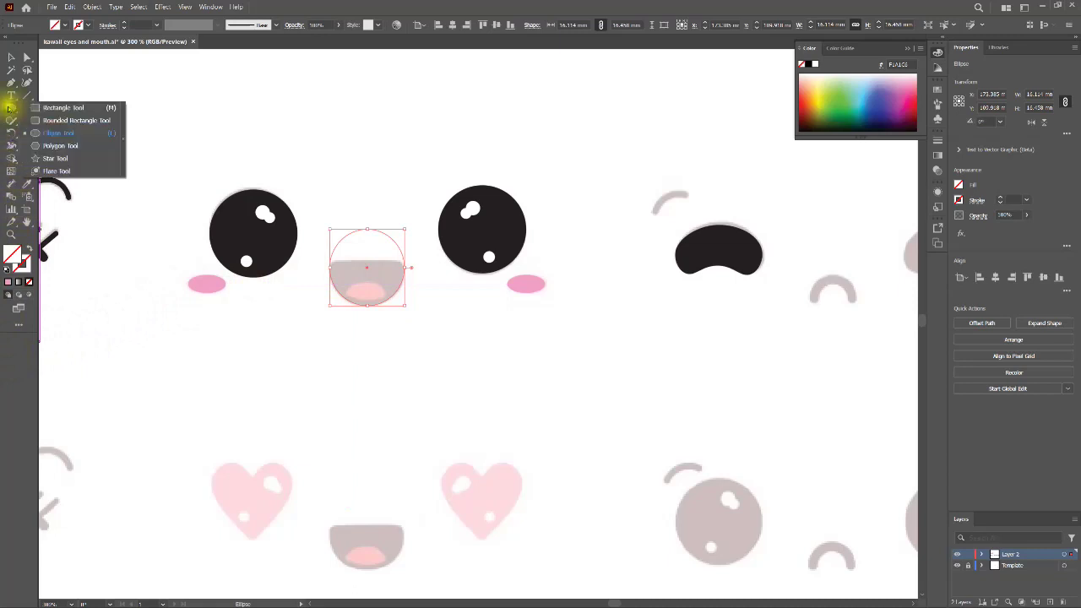
click(55, 107)
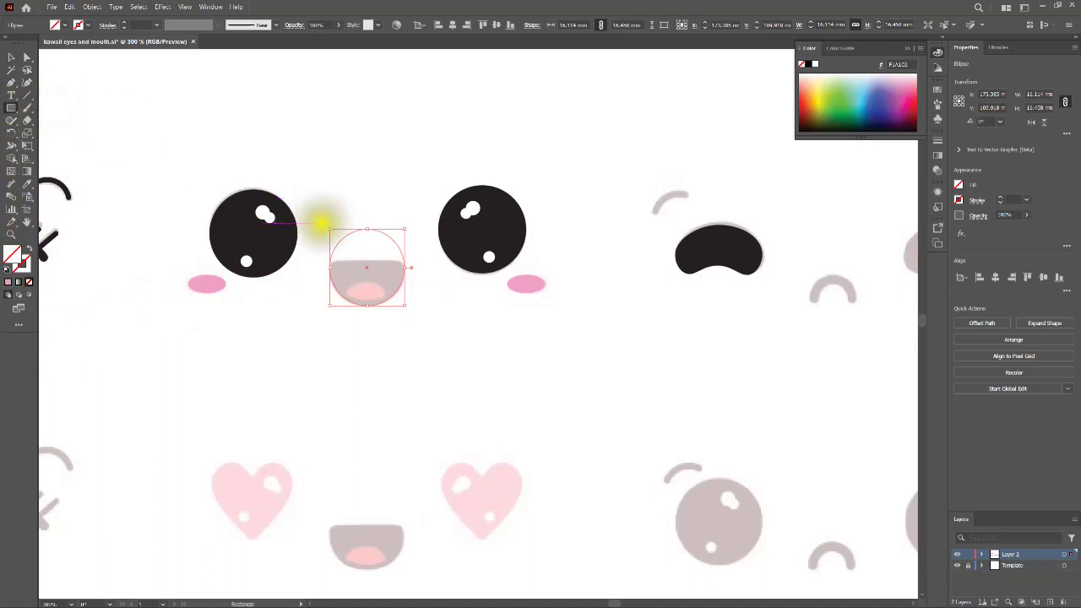
drag(318, 219, 414, 260)
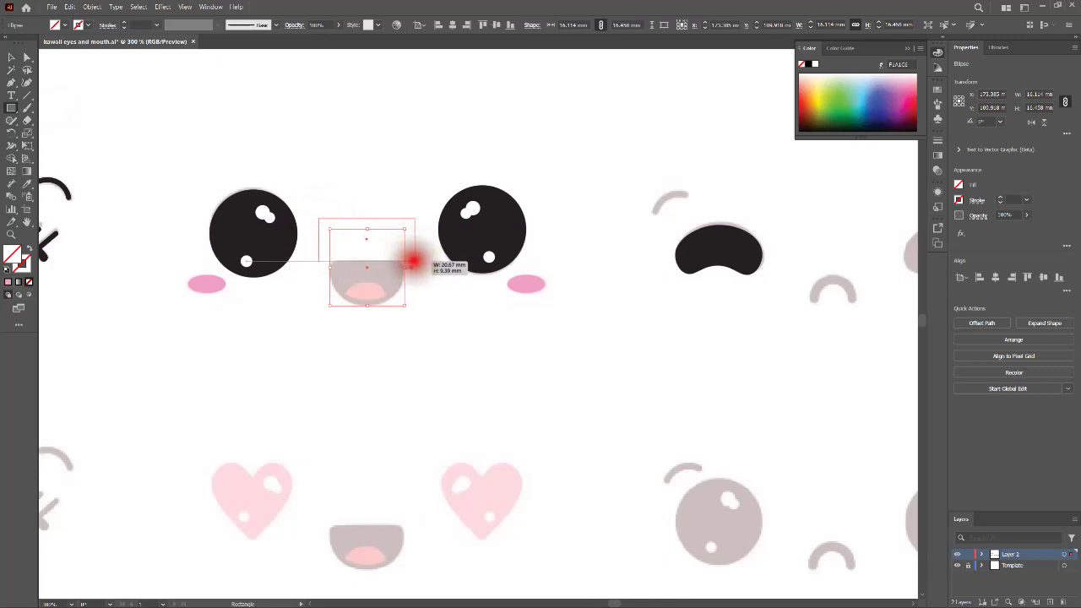
drag(413, 261, 415, 260)
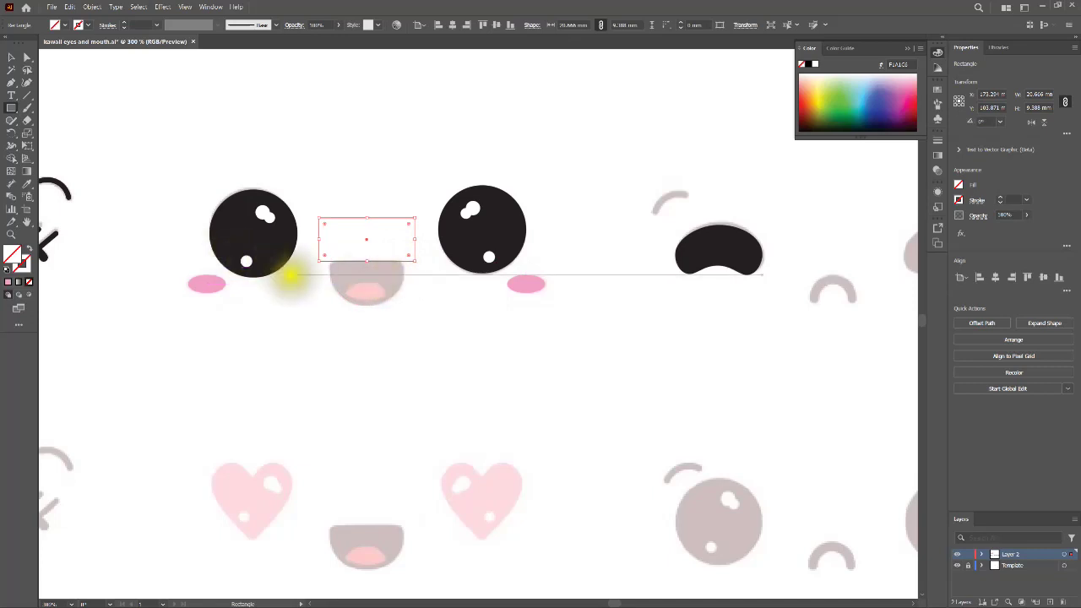
drag(365, 267, 334, 290)
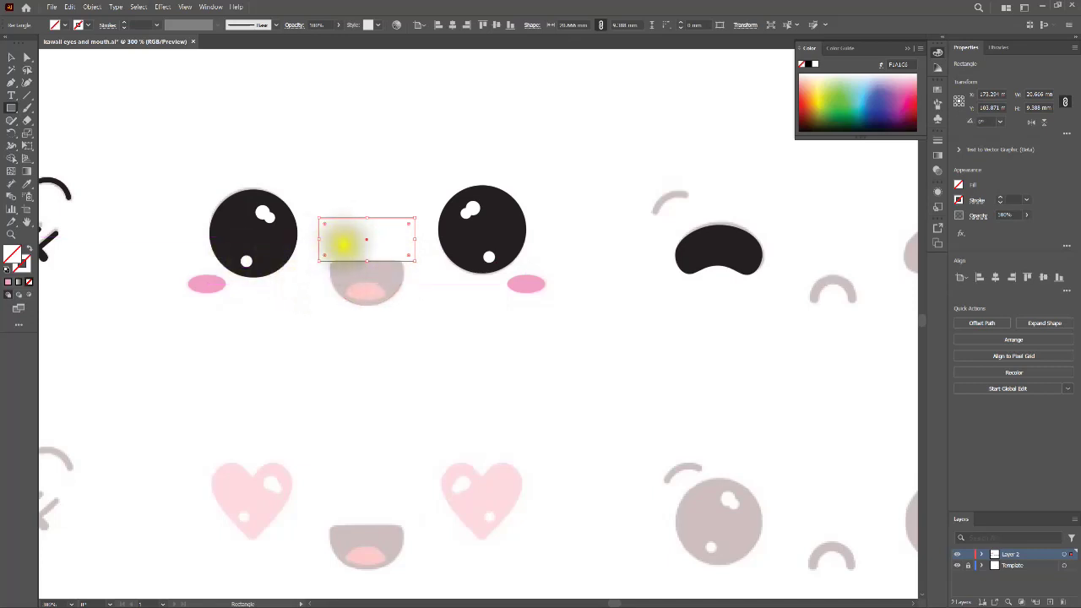
- Cut away the rectangle and the ellipse's upper part with the Shape Builder, keeping only the open mouth shape
click(10, 59)
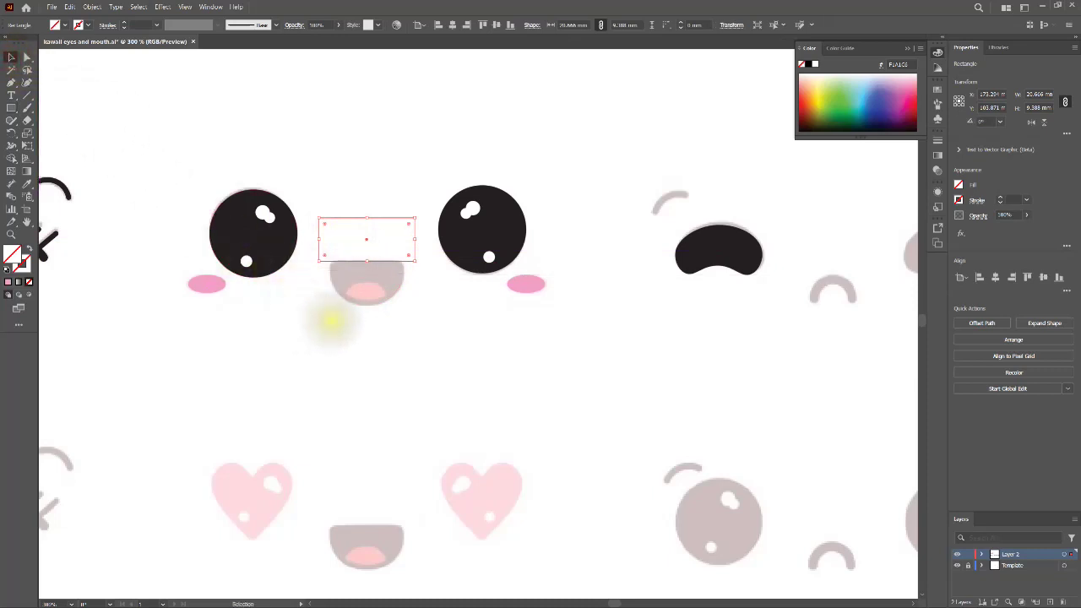
drag(332, 321, 401, 182)
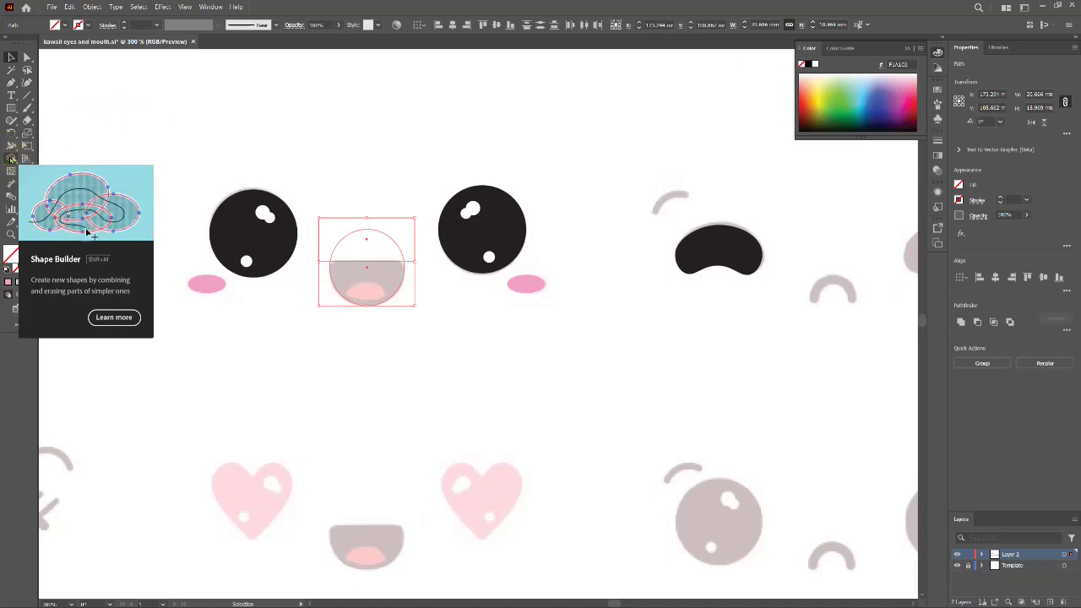
click(12, 158)
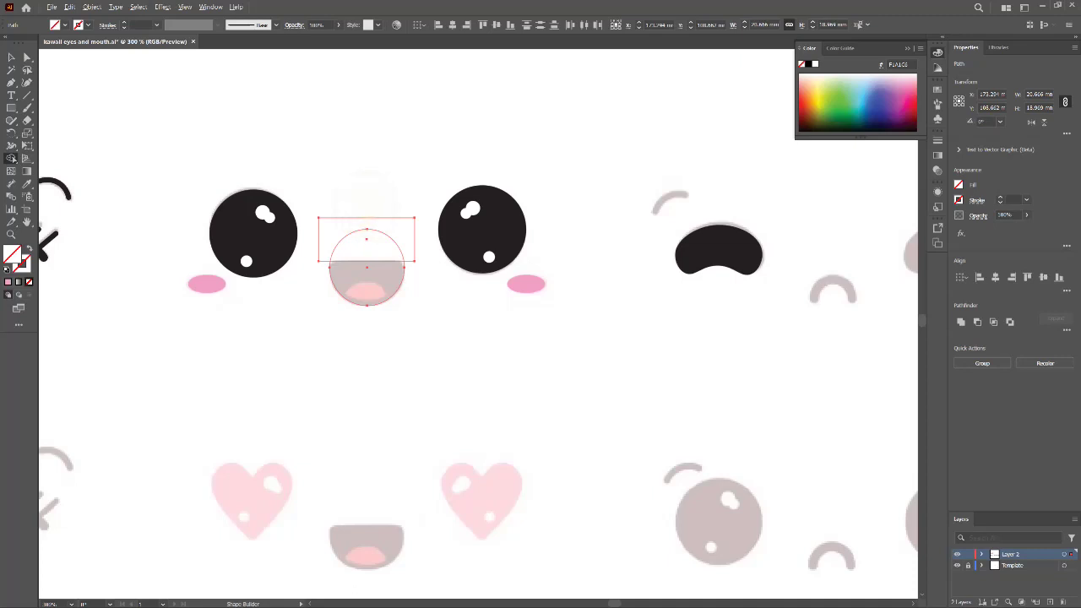
drag(365, 196, 365, 233)
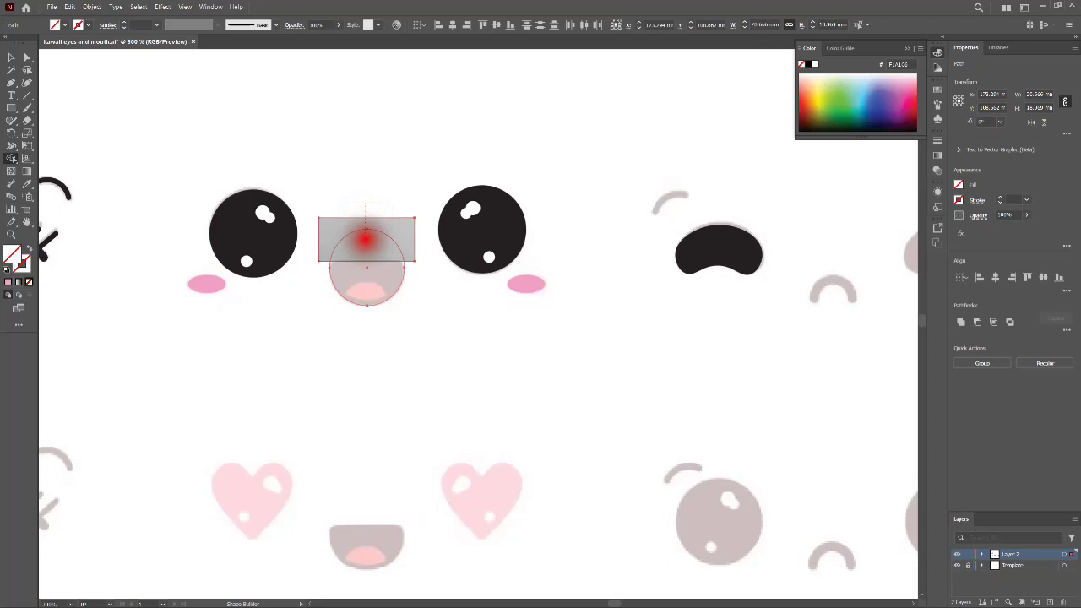
alt+click(365, 240)
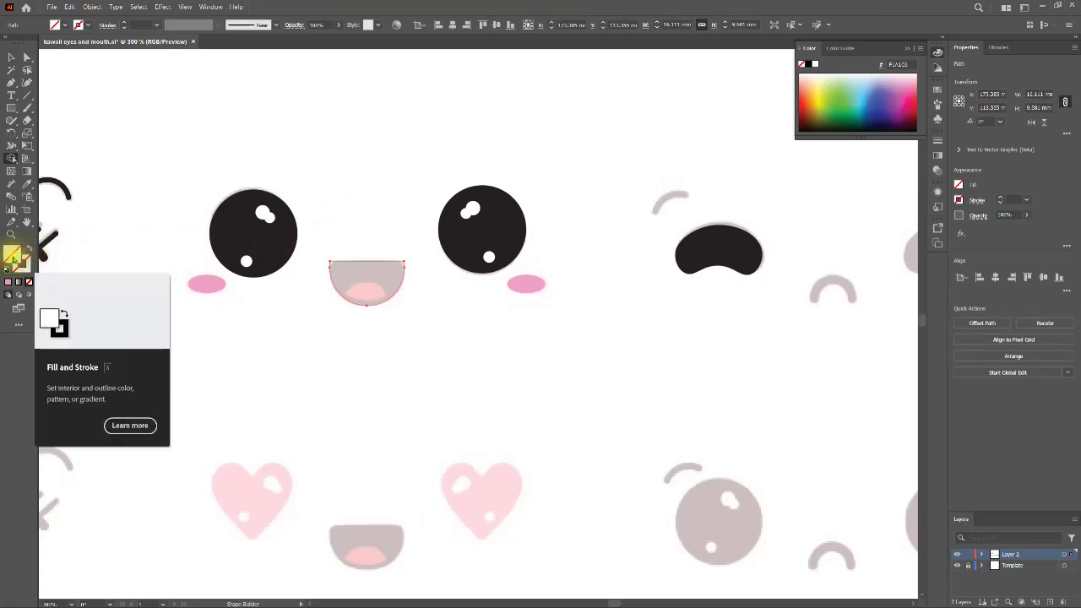
- Give the open mouth shape a black stroke with a weight of 3 pt
click(26, 267)
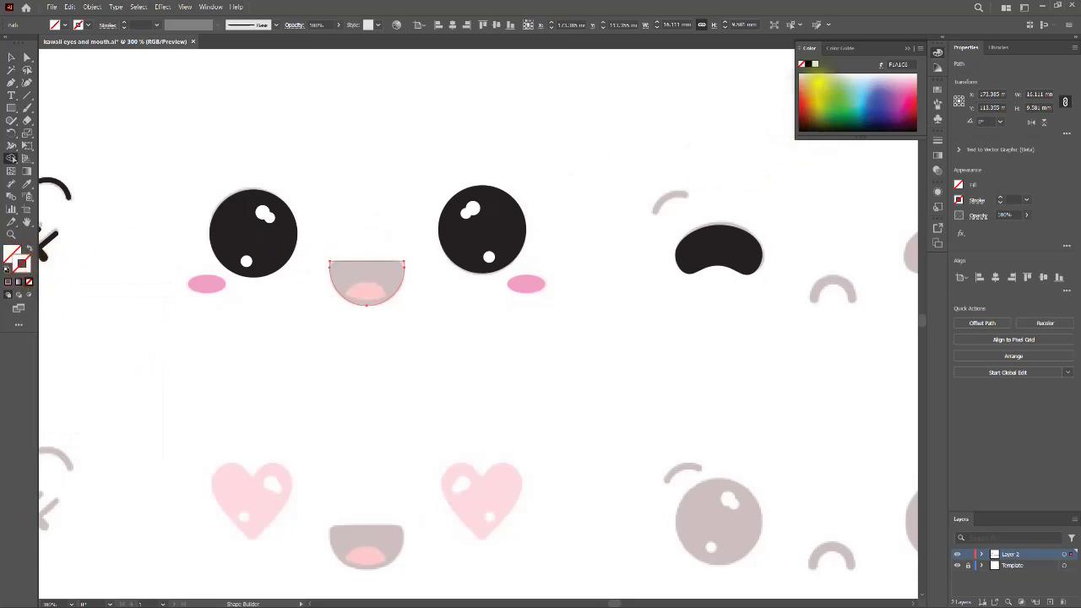
click(810, 64)
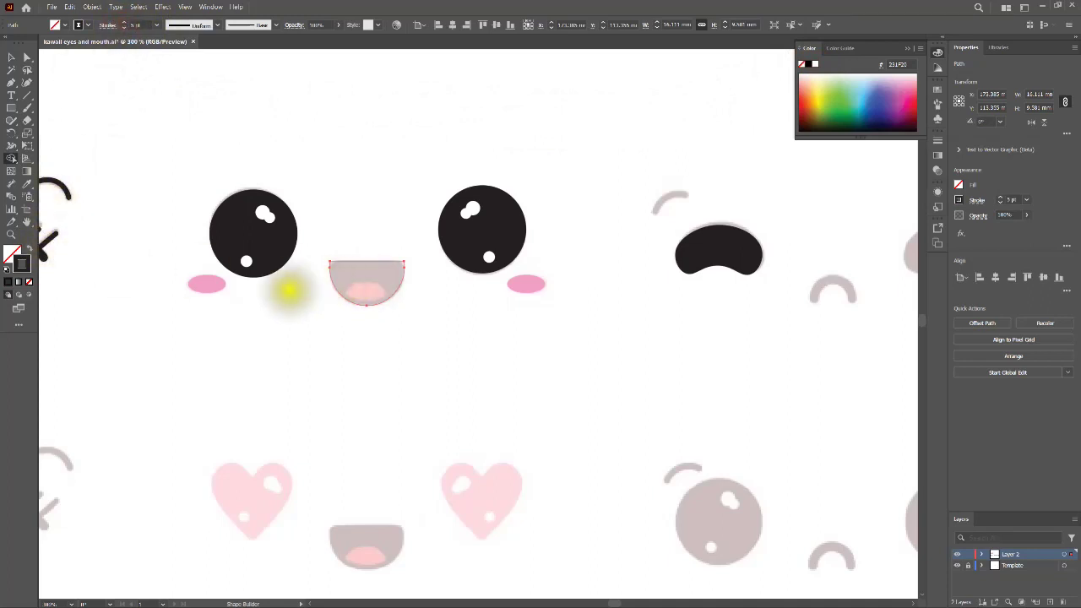
click(11, 57)
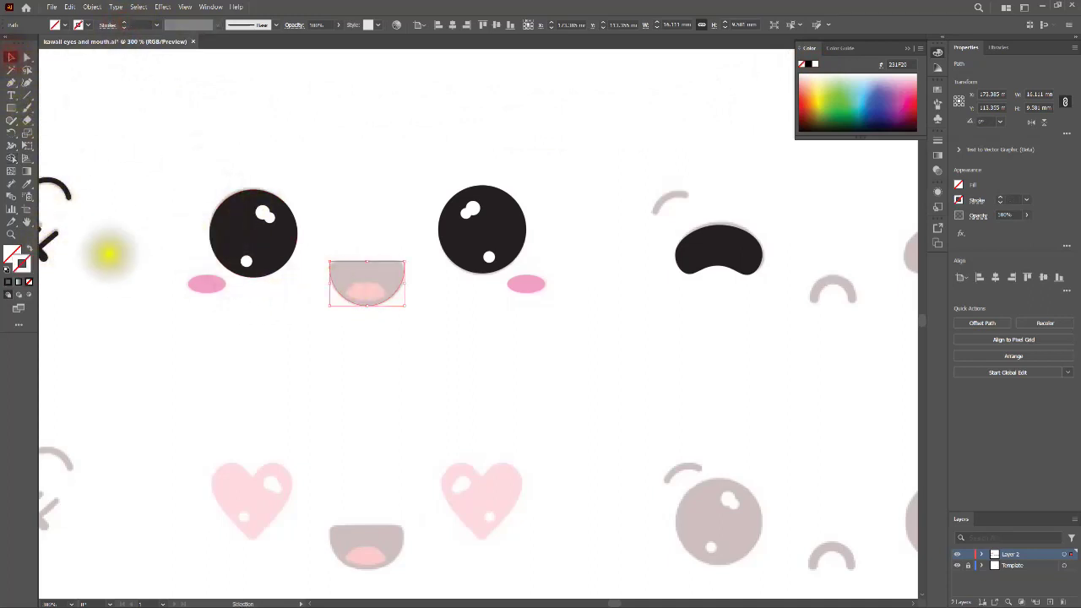
click(25, 271)
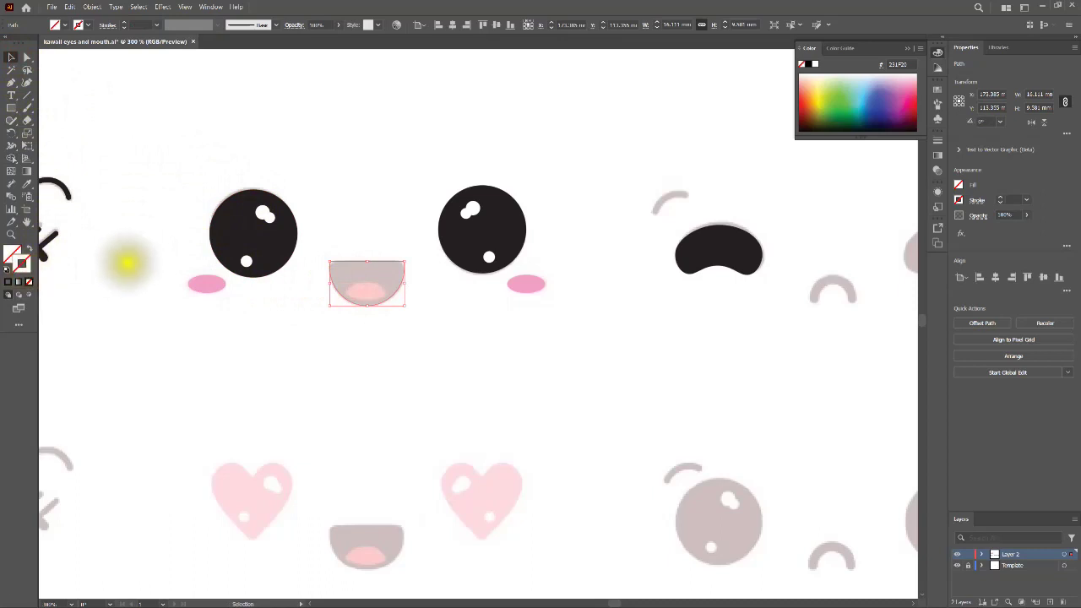
click(807, 63)
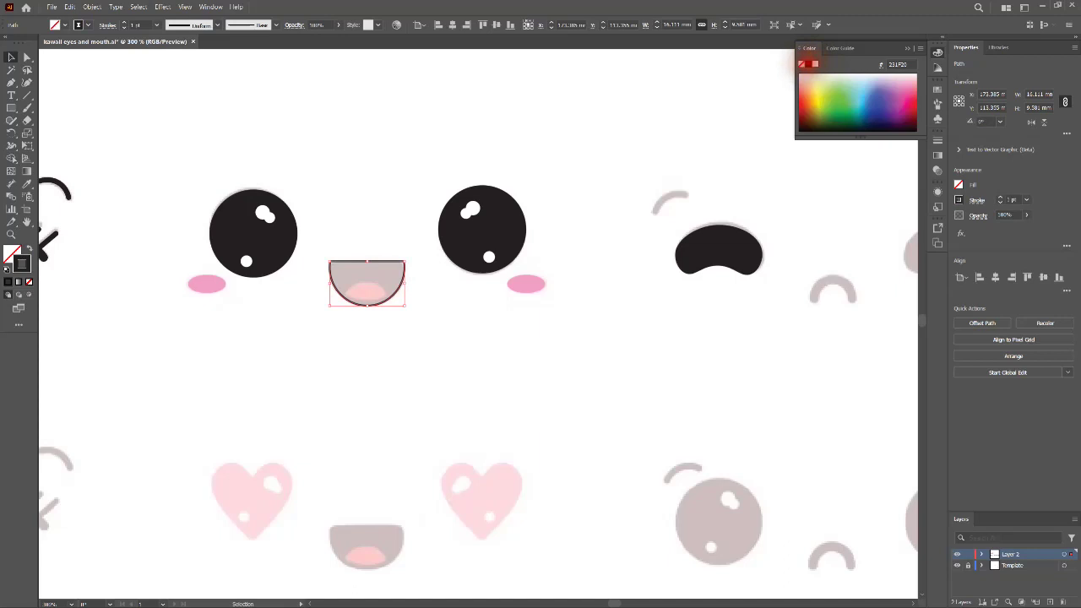
click(123, 24)
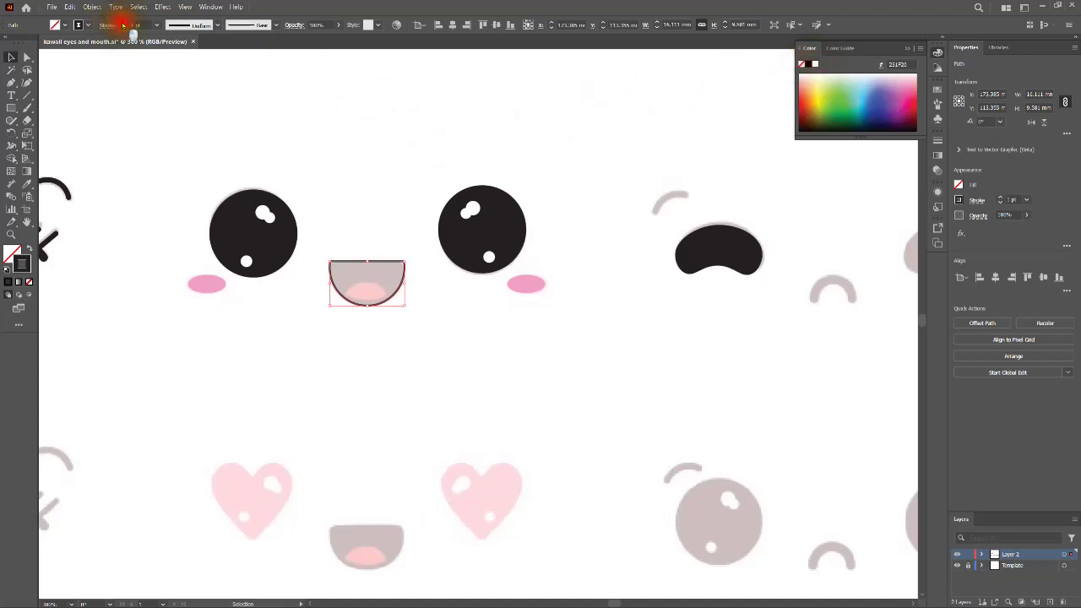
click(122, 24)
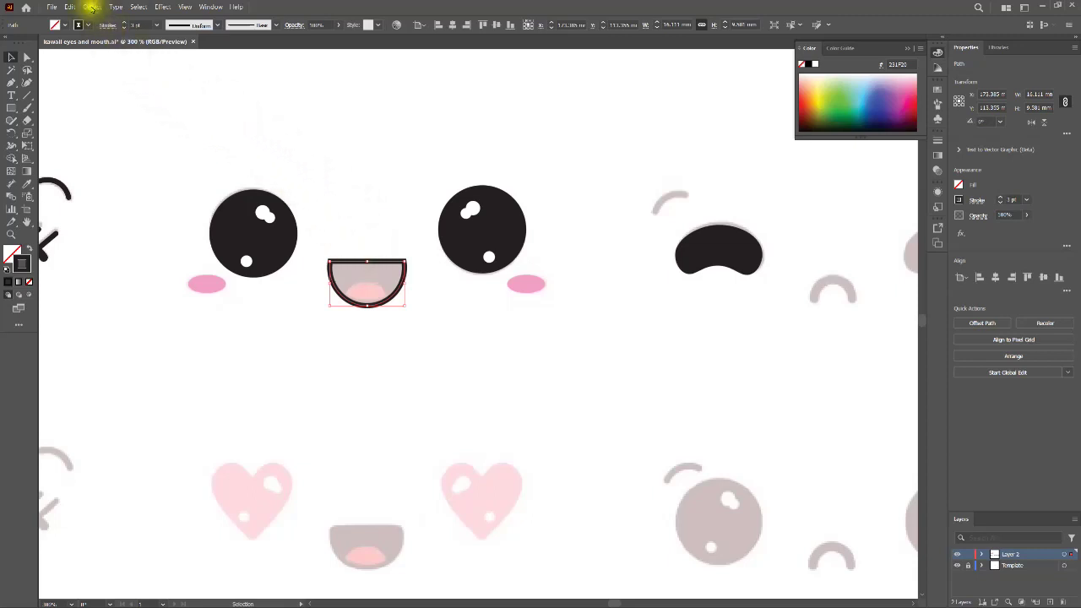
- Smooth the open mouth's path by 17% to round its upper corners
click(91, 6)
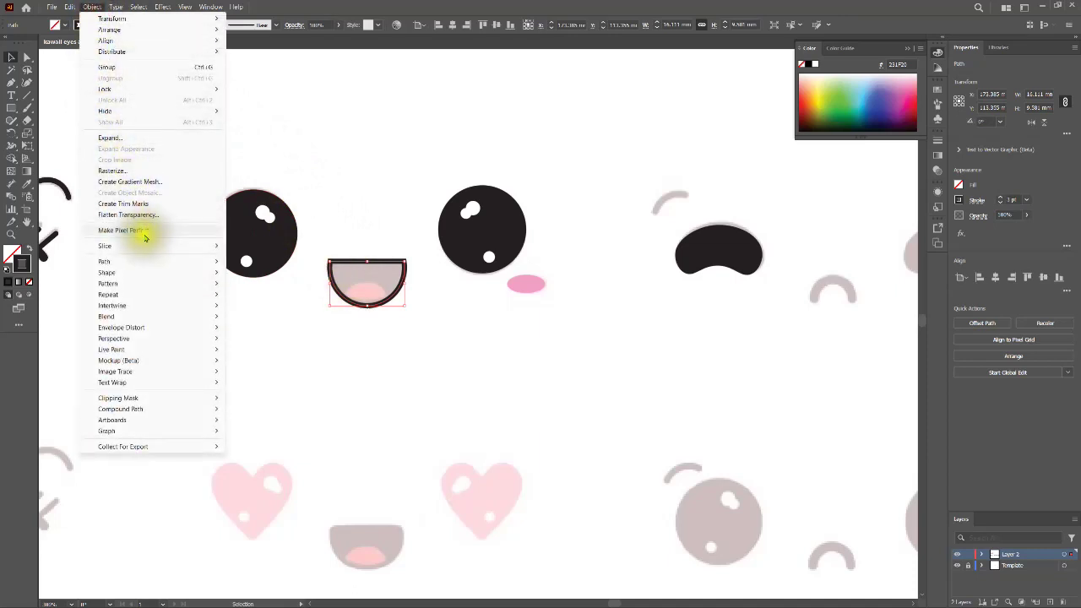
mouse_move(145, 264)
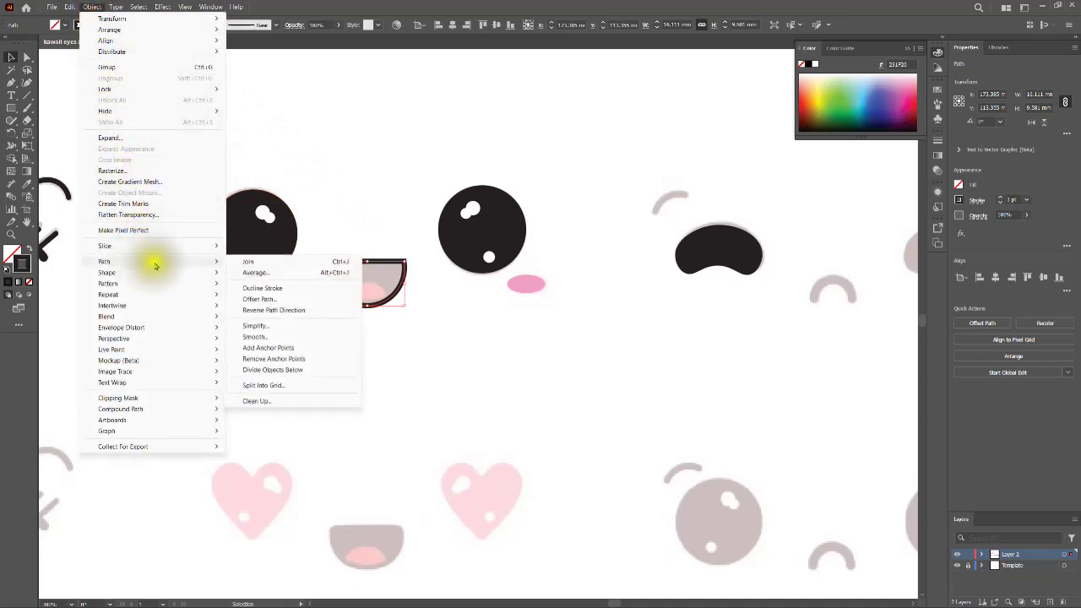
click(258, 338)
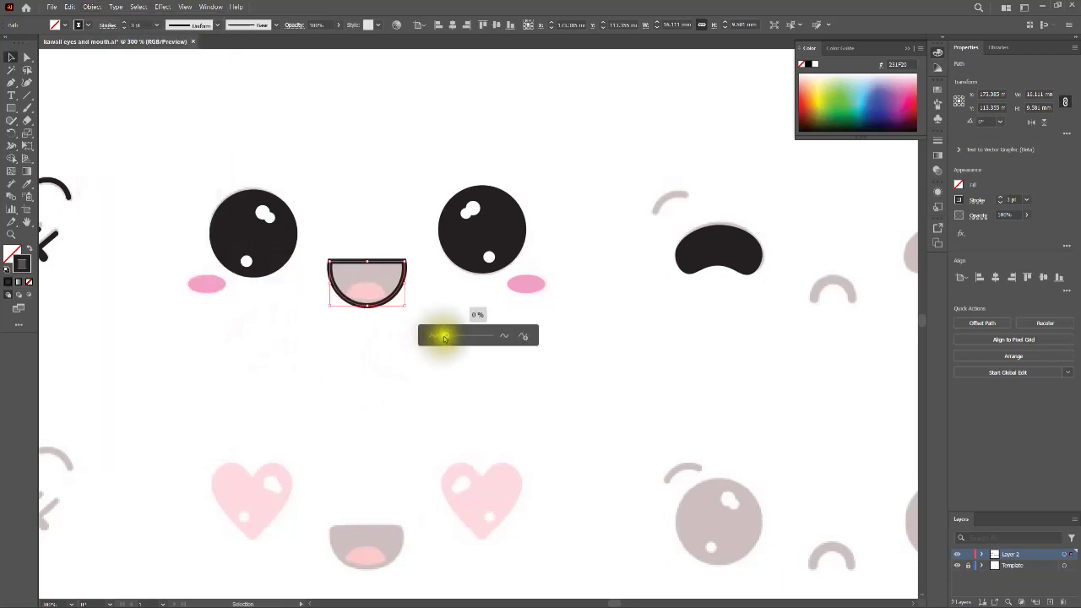
drag(446, 336, 445, 337)
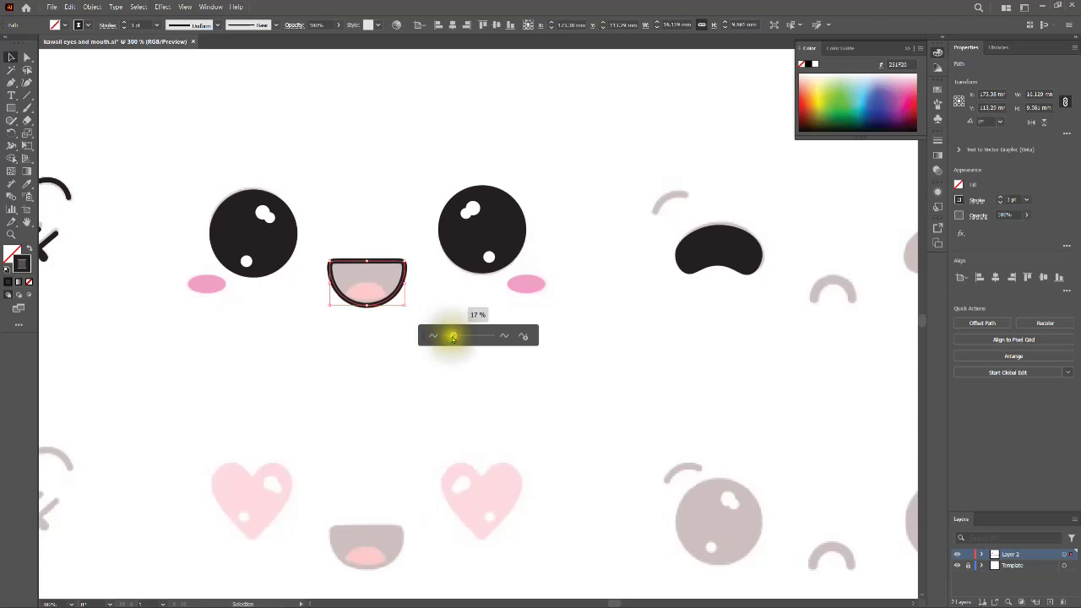
click(407, 375)
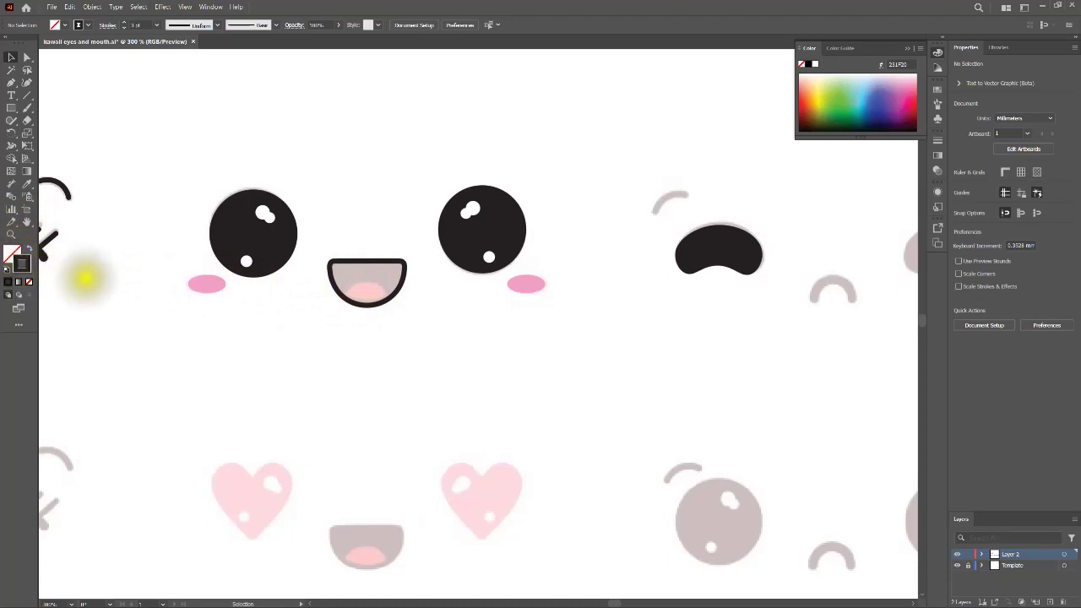
- Draw an ellipse about 10.7 × 9.6 mm over the tongue and cut away its part below the mouth with the Shape Builder
drag(11, 108, 51, 134)
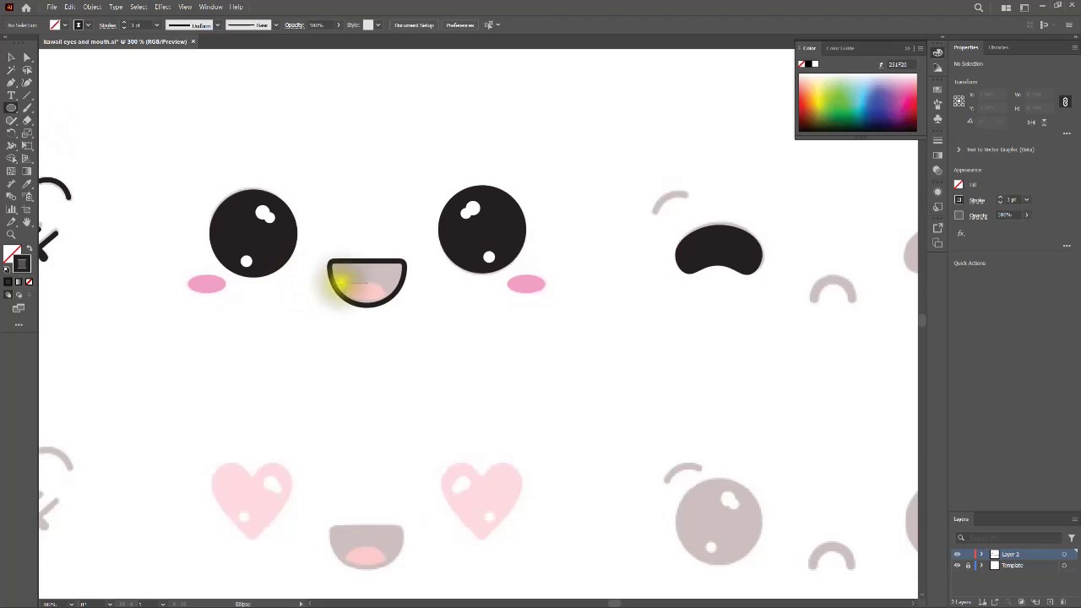
drag(338, 281, 391, 328)
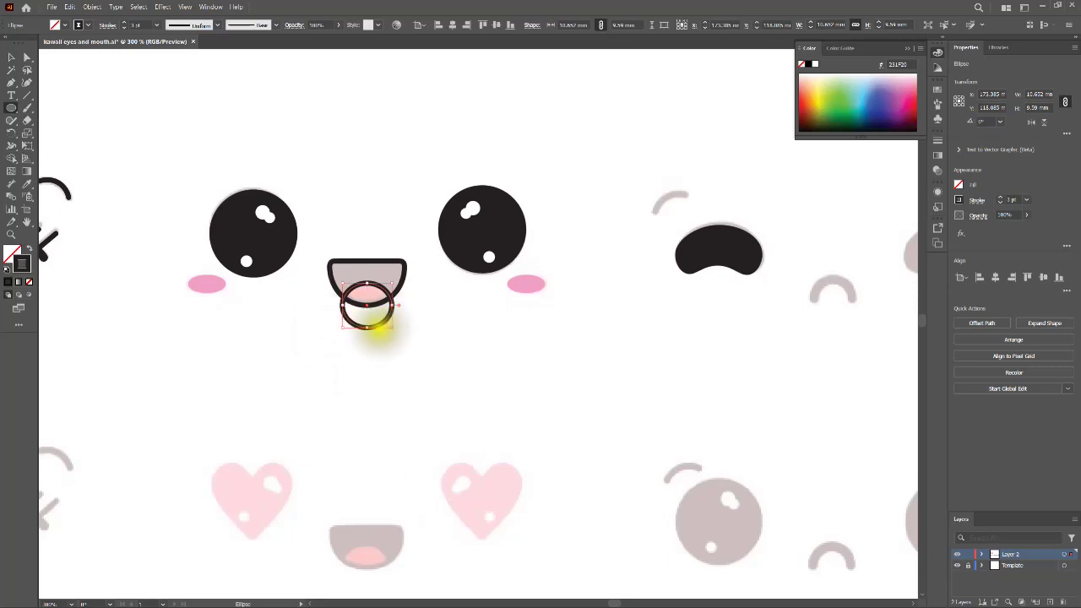
click(8, 58)
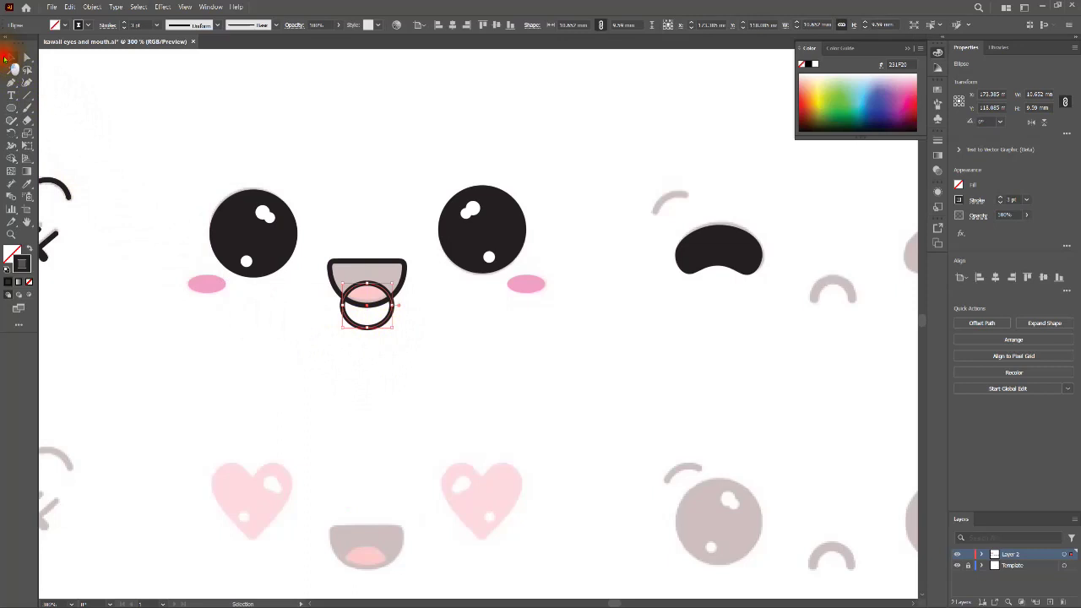
drag(321, 258, 418, 355)
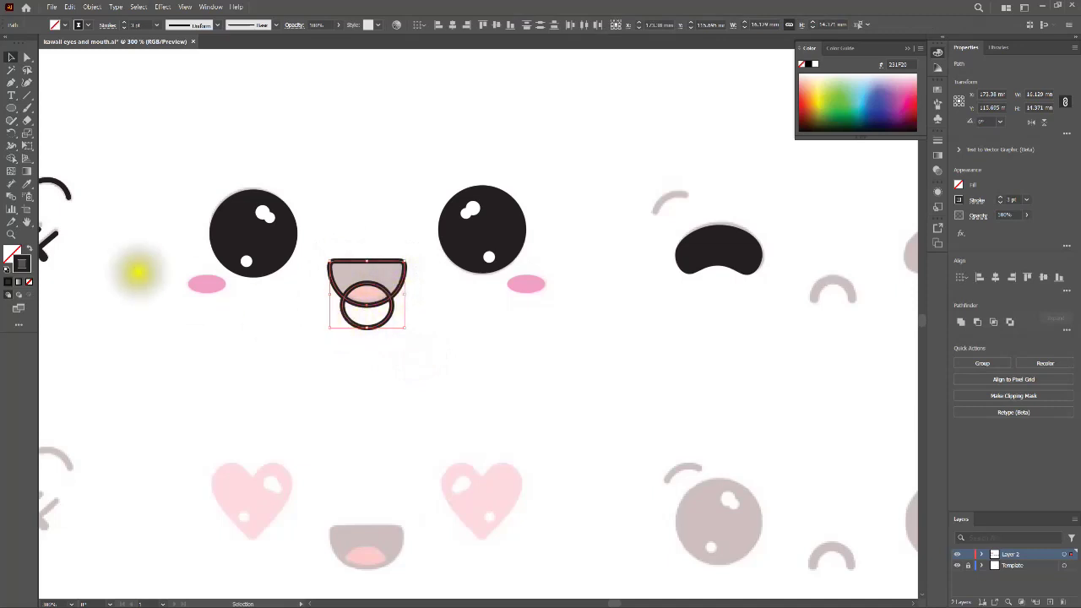
click(11, 158)
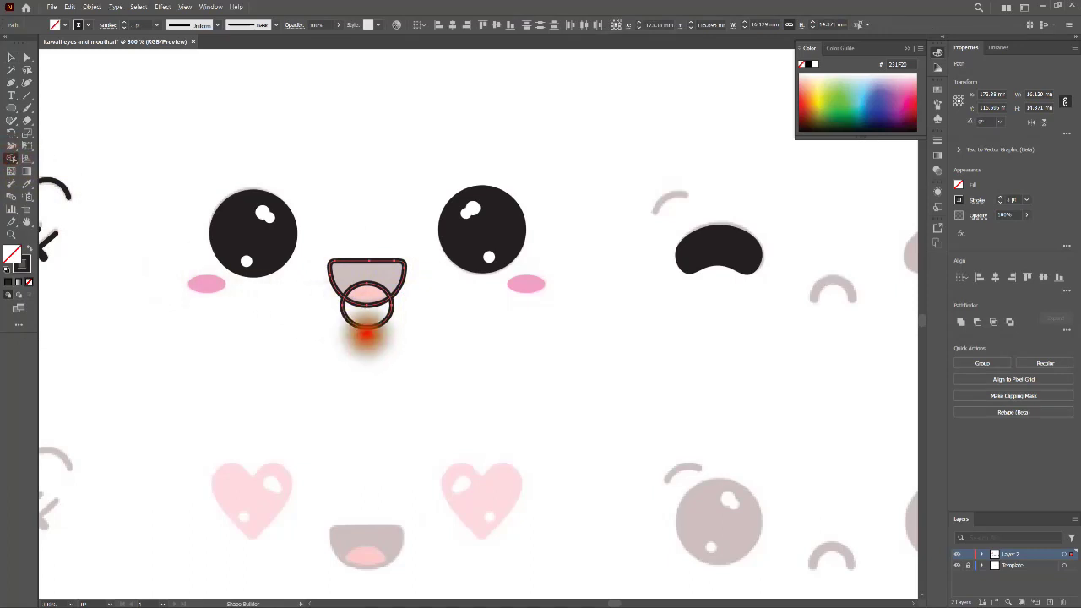
alt+click(366, 319)
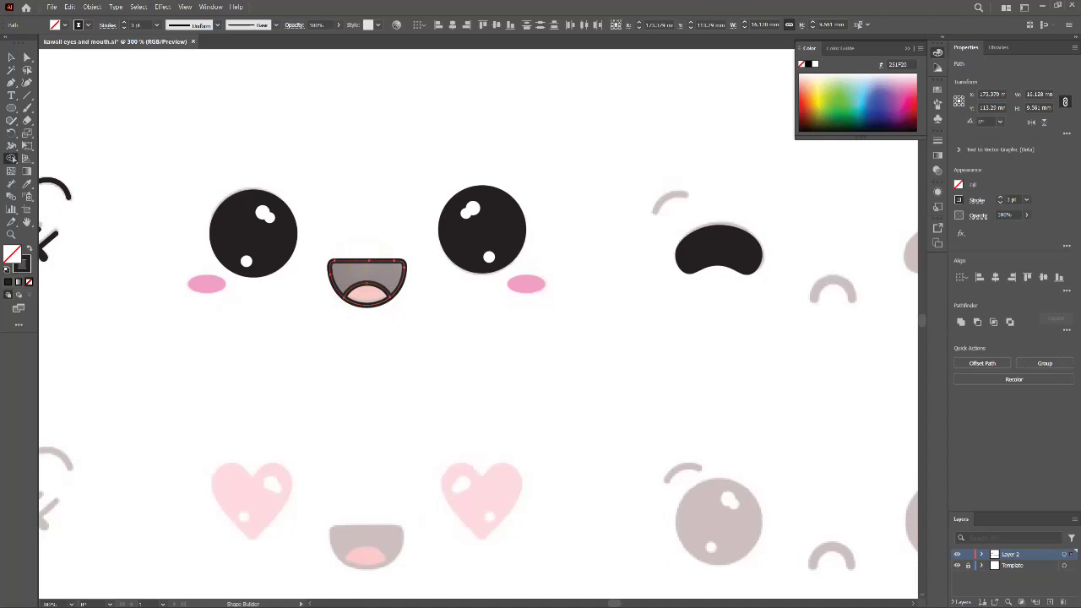
- Select the outer mouth shape and fill it with black
click(11, 56)
click(360, 262)
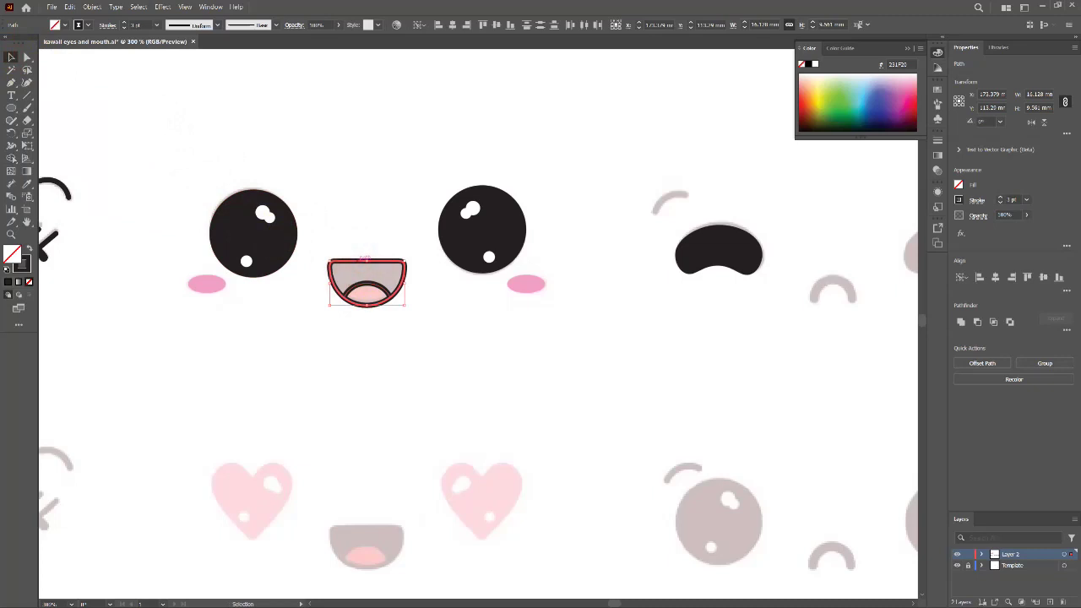
click(414, 349)
click(367, 258)
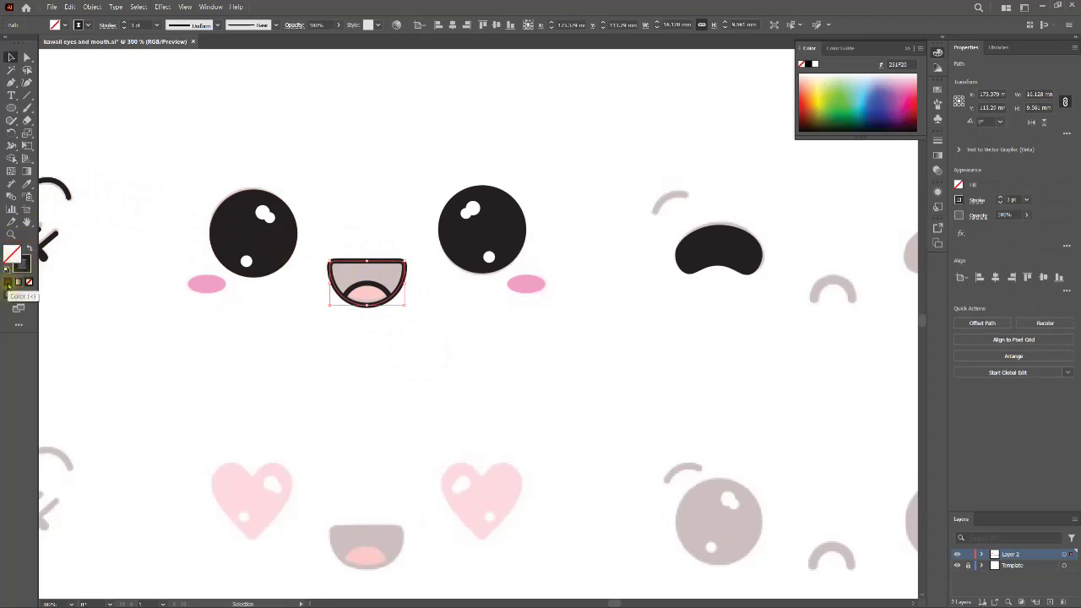
click(12, 248)
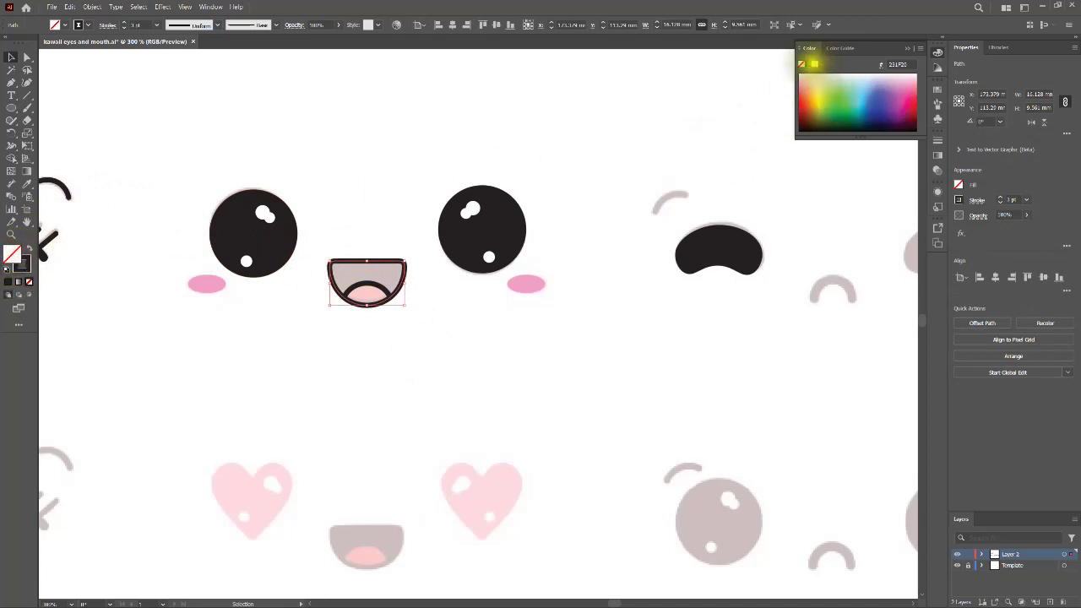
click(808, 63)
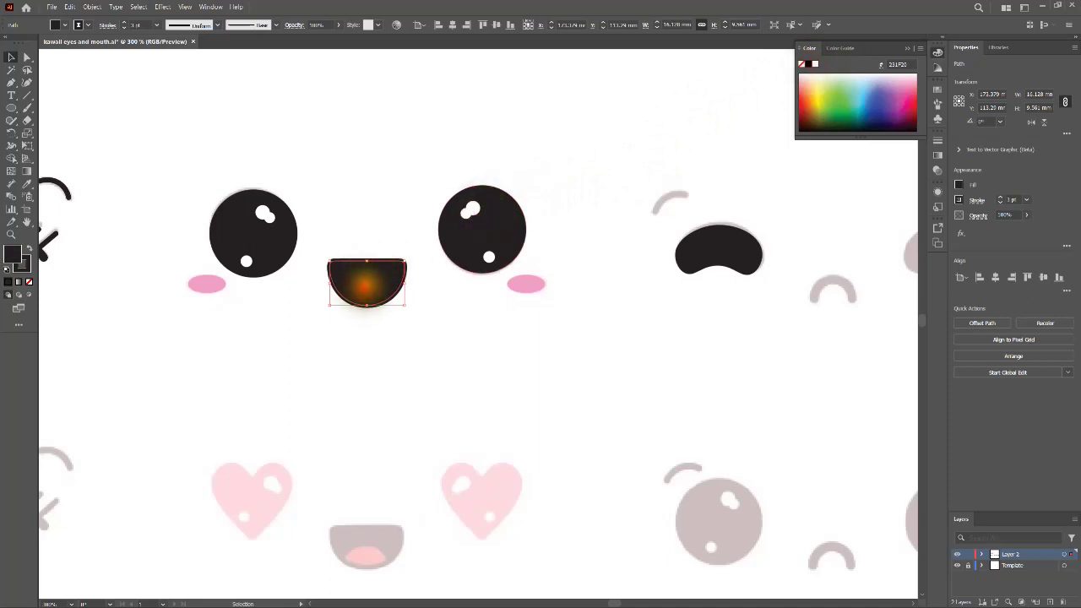
- Colour the tongue shape by sampling the pink blush ellipse on the right cheek with the Eyedropper
click(371, 287)
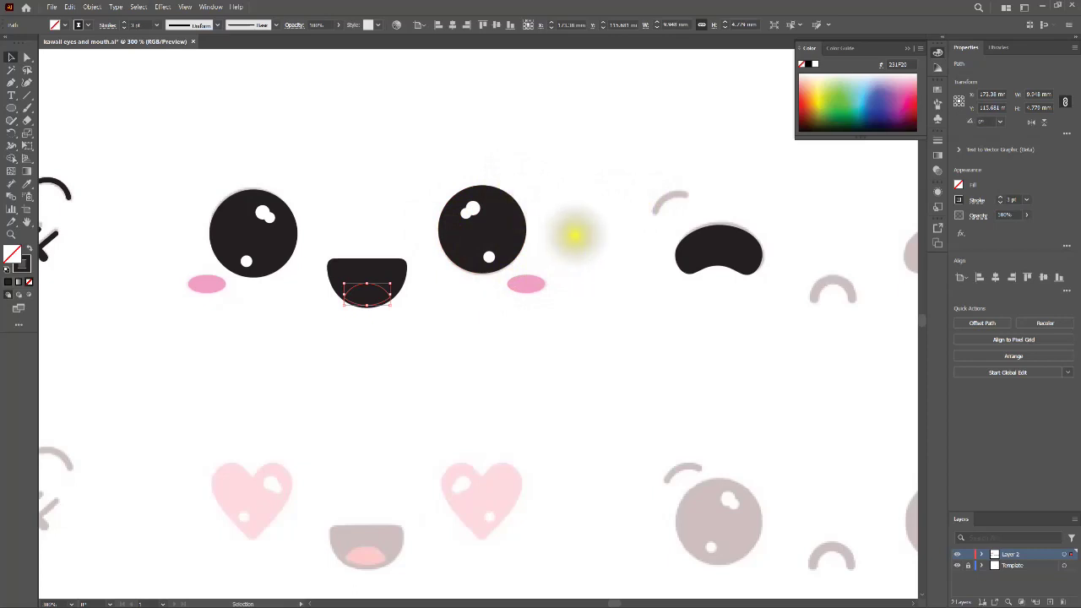
key(i)
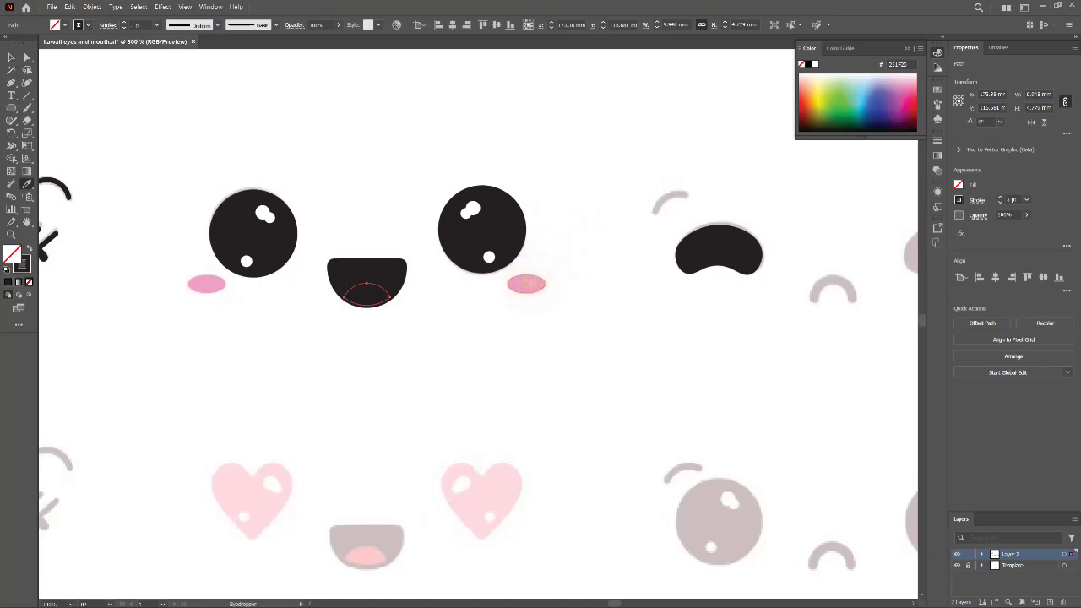
click(526, 284)
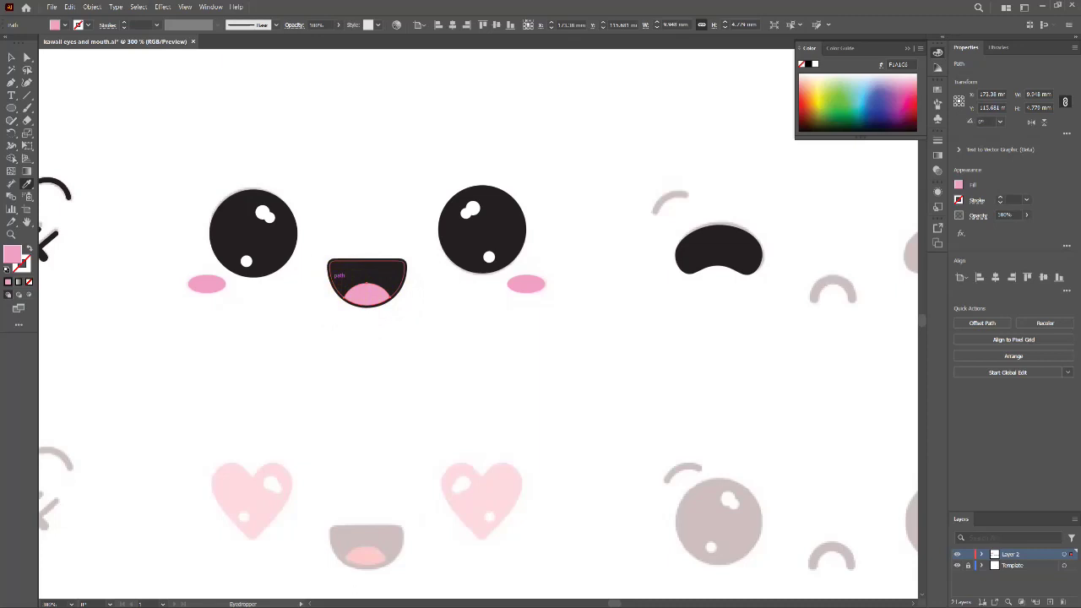
- Set the outer mouth shape's stroke weight to 5 pt
key(v)
click(358, 253)
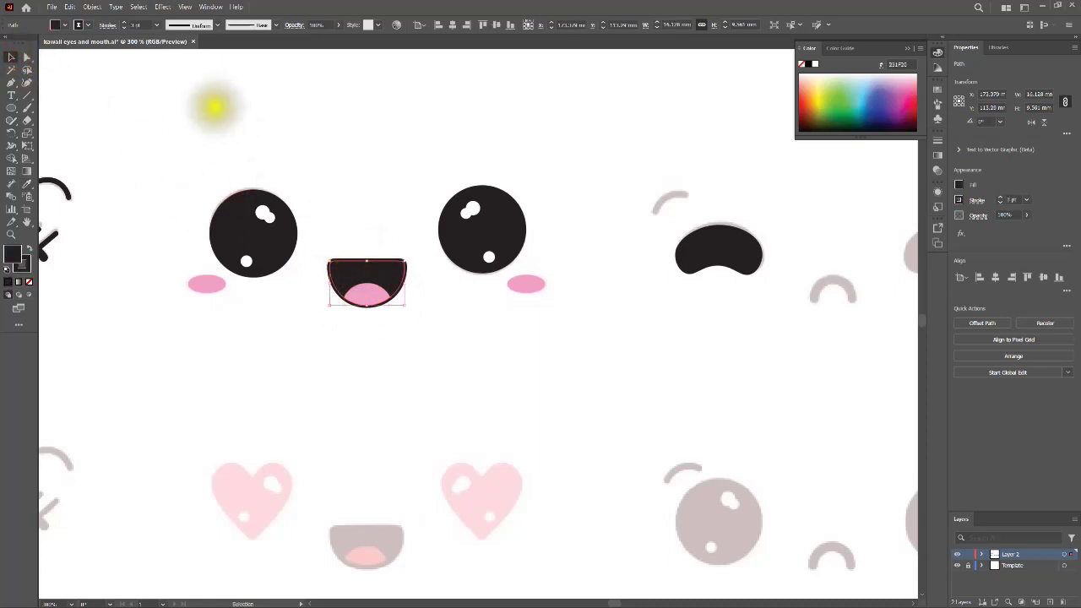
click(124, 24)
click(124, 24)
click(123, 24)
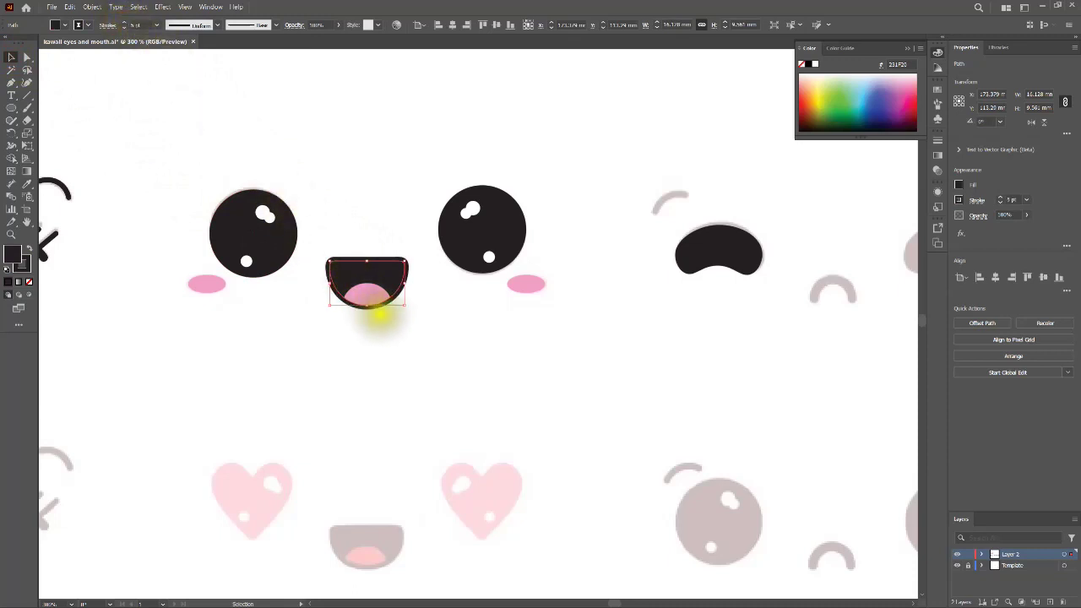
click(387, 322)
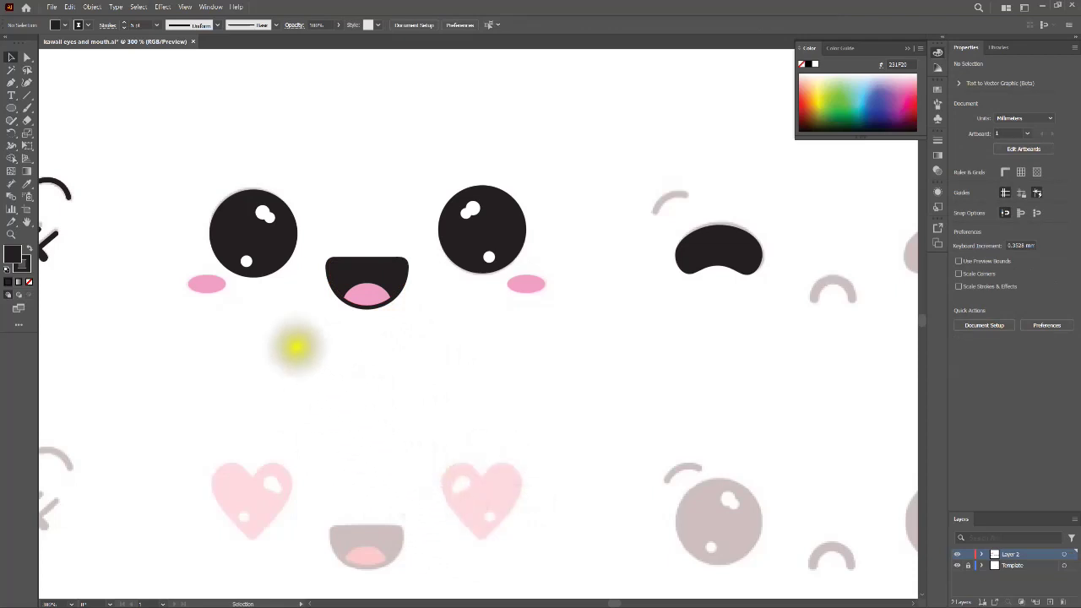
- Group the mouth with its tongue and duplicate the group straight down onto the template mouth between the heart eyes
drag(312, 240, 423, 325)
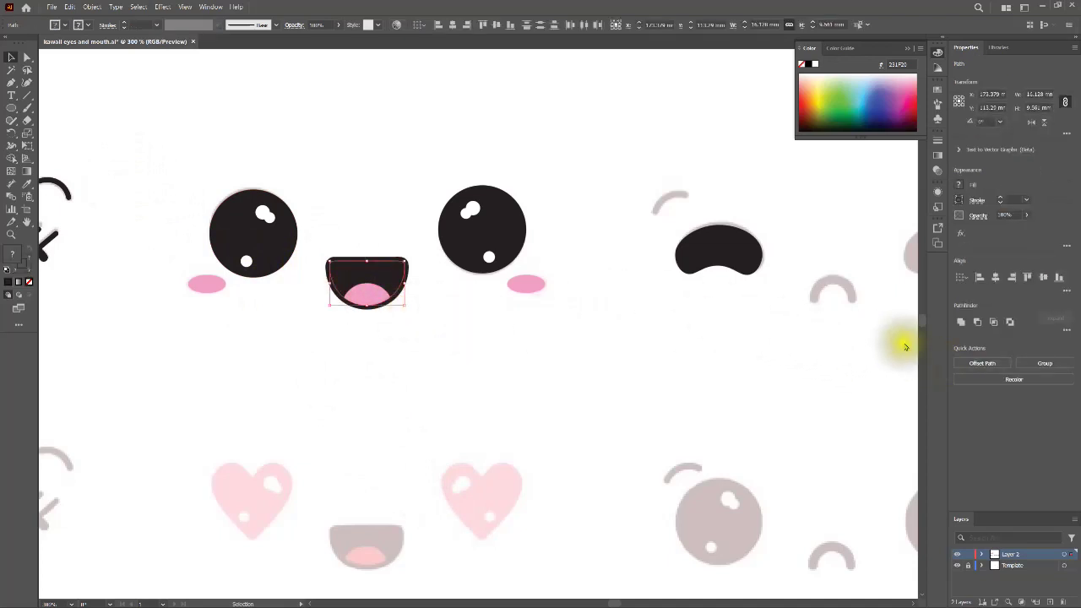
click(1043, 364)
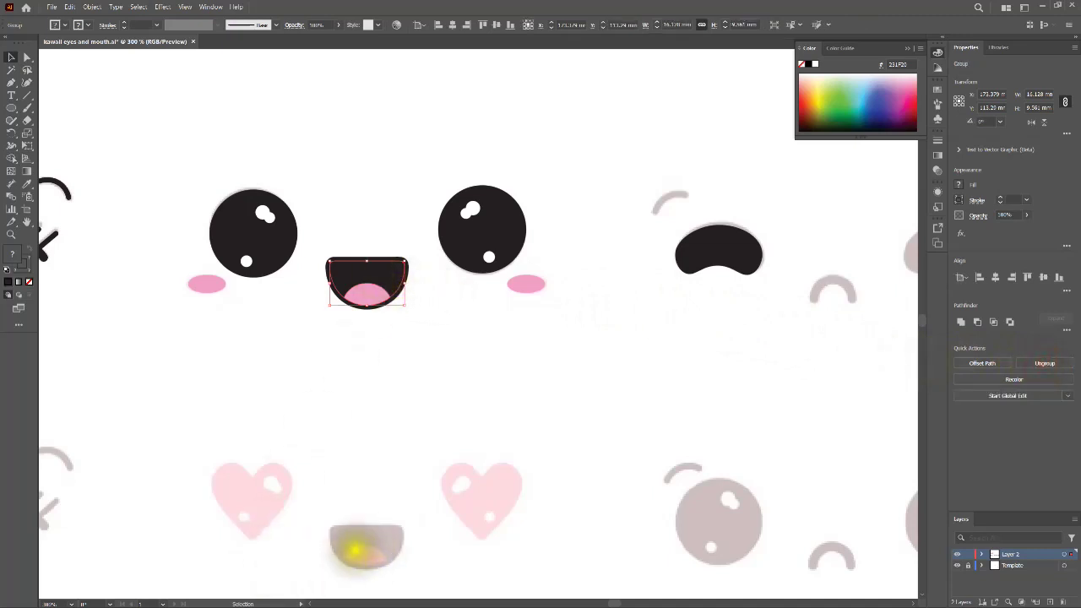
scroll(424, 387, down, 2)
scroll(424, 387, down, 4)
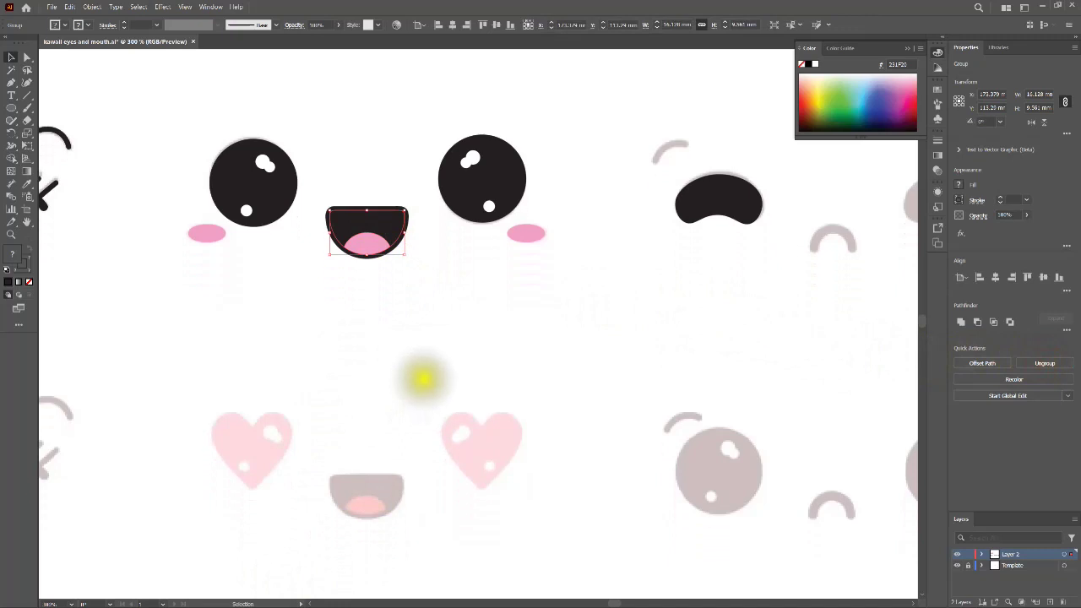
alt+drag(374, 221, 375, 484)
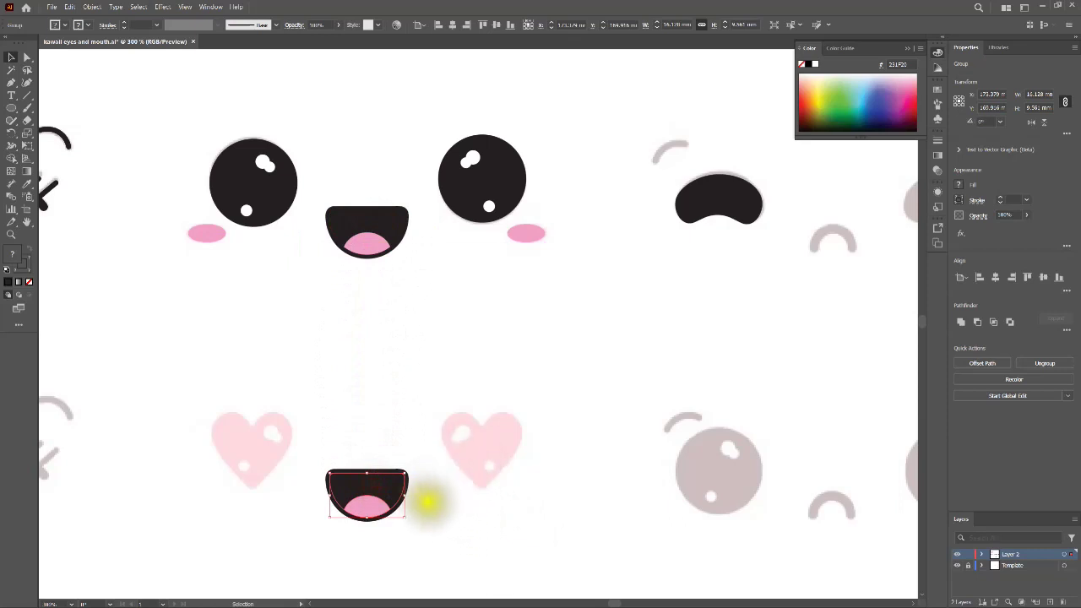
click(19, 434)
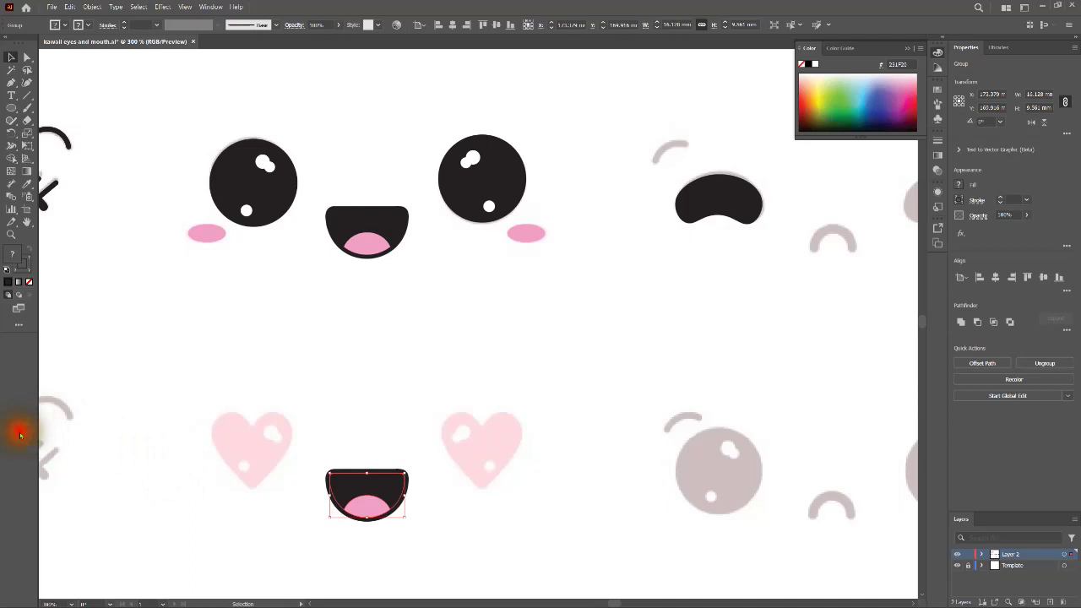
click(27, 82)
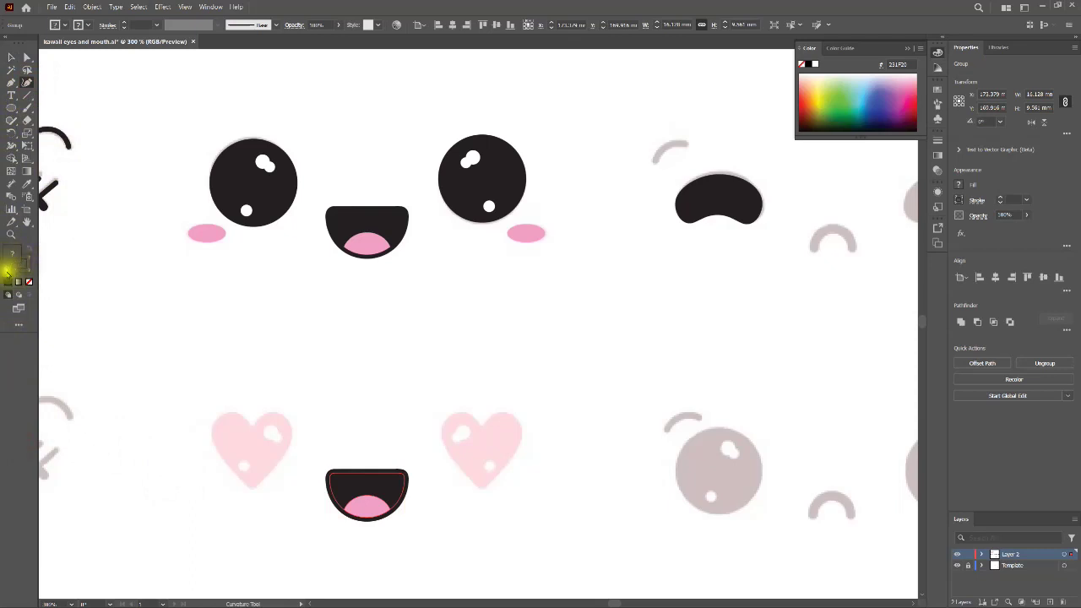
click(11, 56)
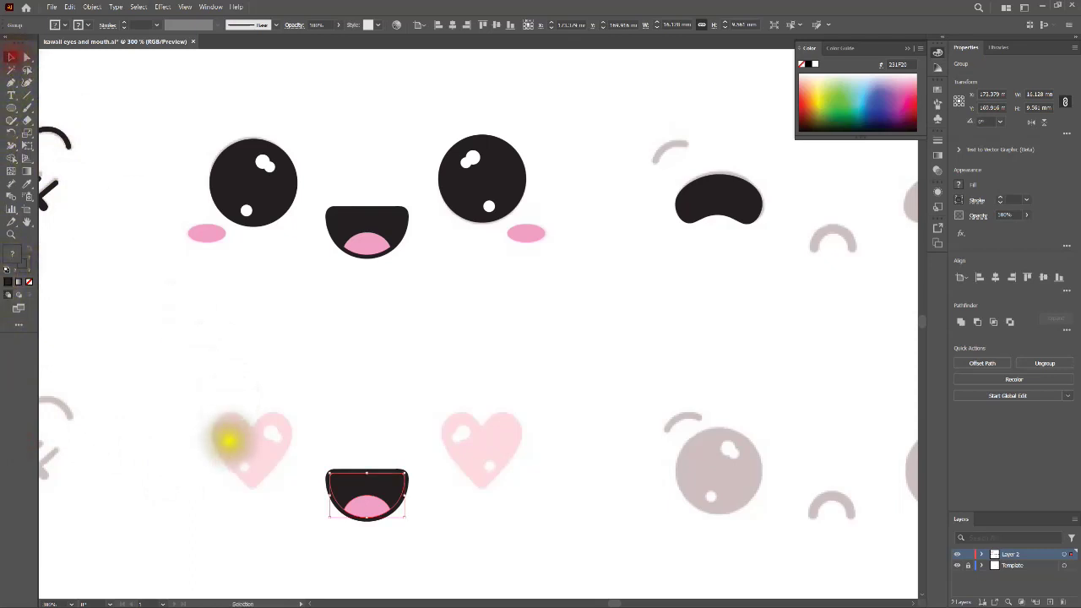
- Try to trace the left template heart as a closed shape with the Curvature tool
click(229, 438)
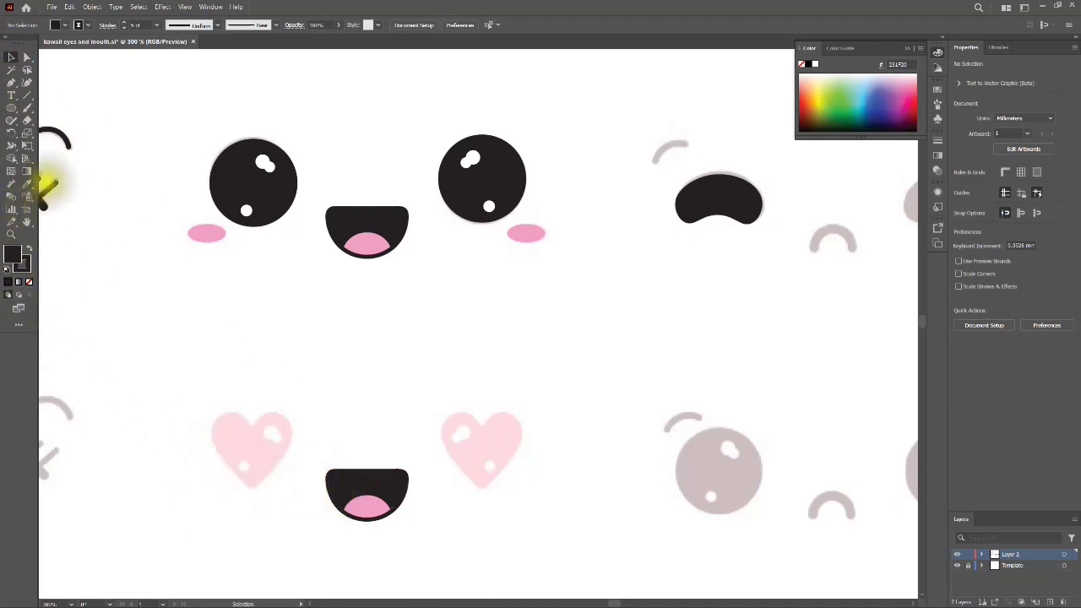
click(28, 82)
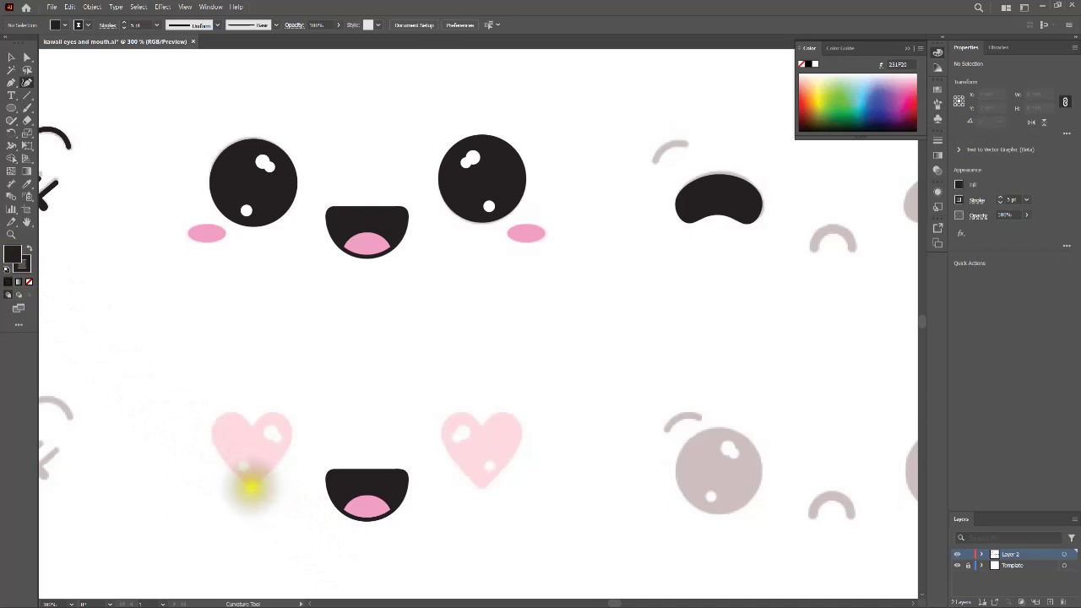
click(250, 486)
click(215, 441)
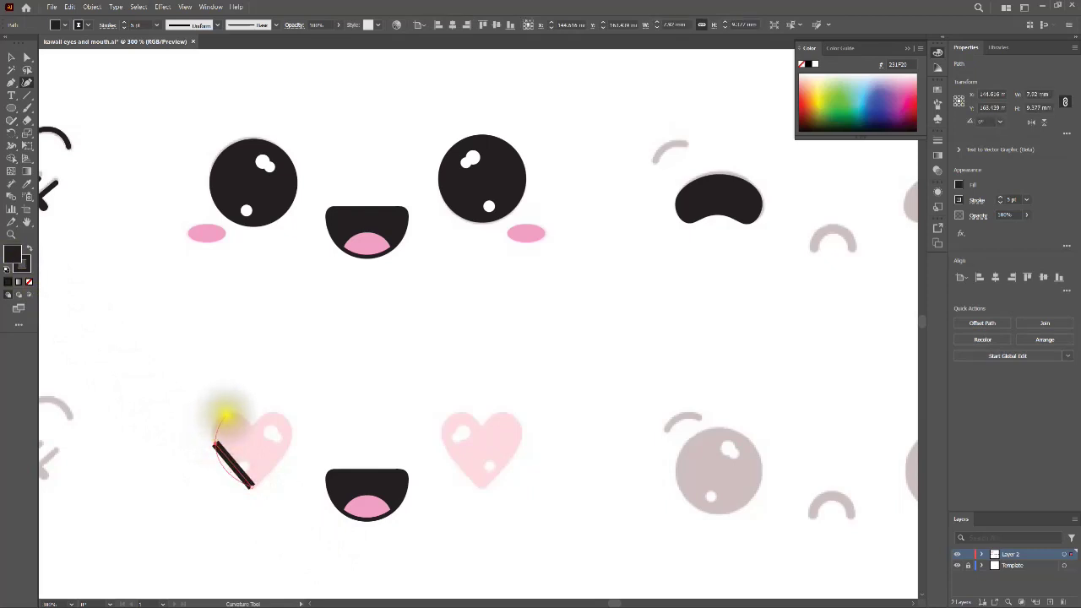
click(224, 415)
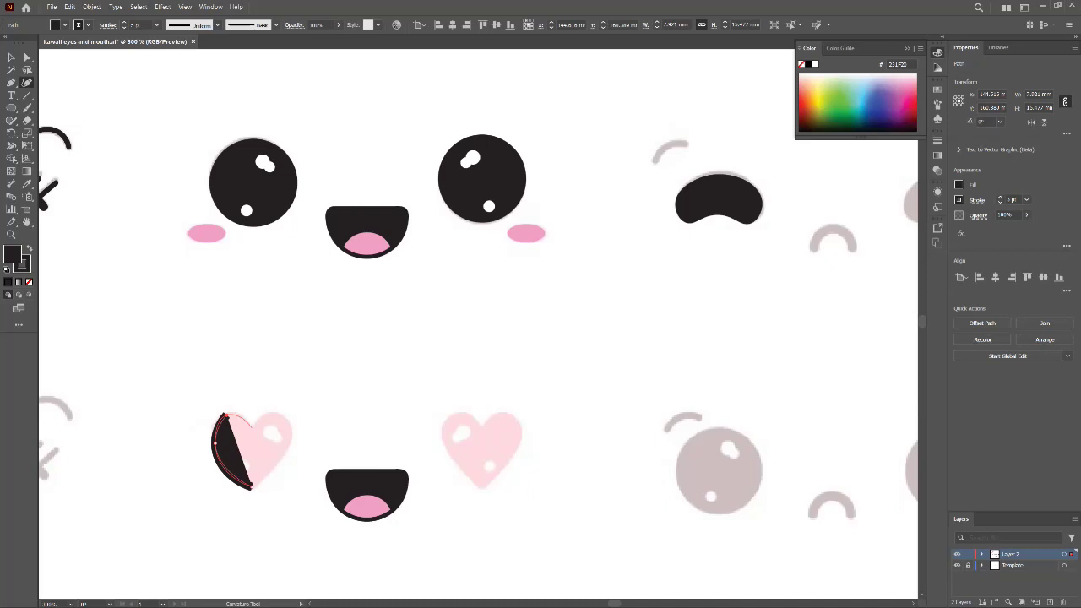
click(252, 424)
click(264, 420)
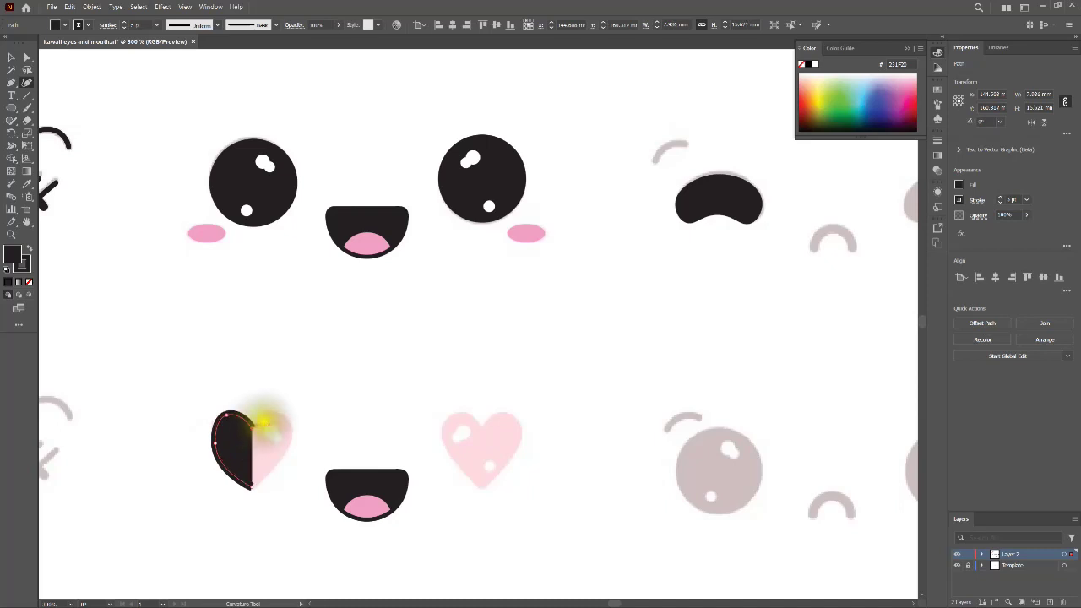
click(264, 416)
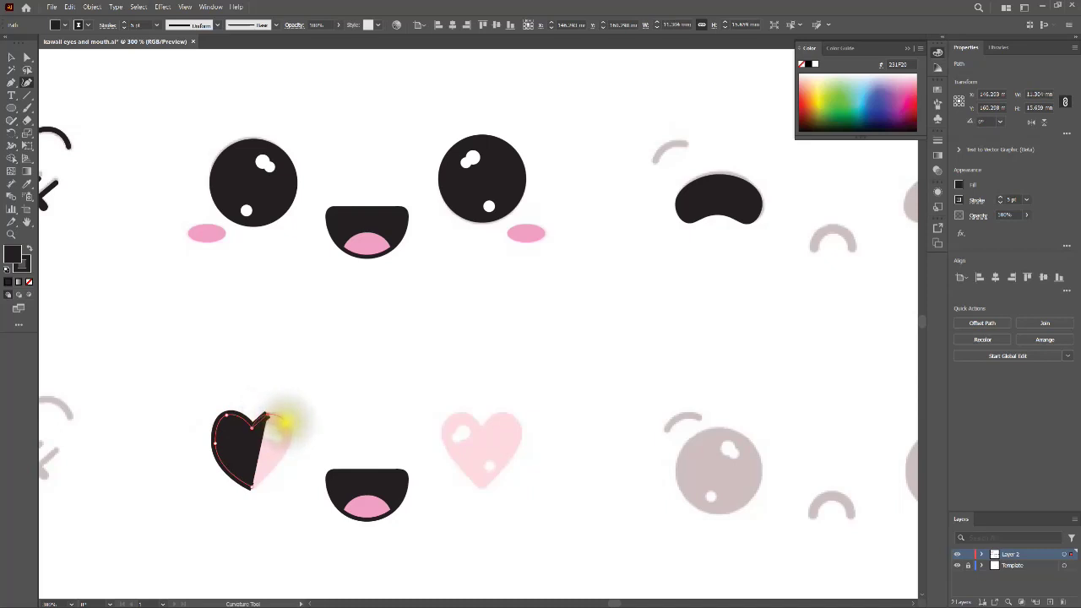
click(289, 437)
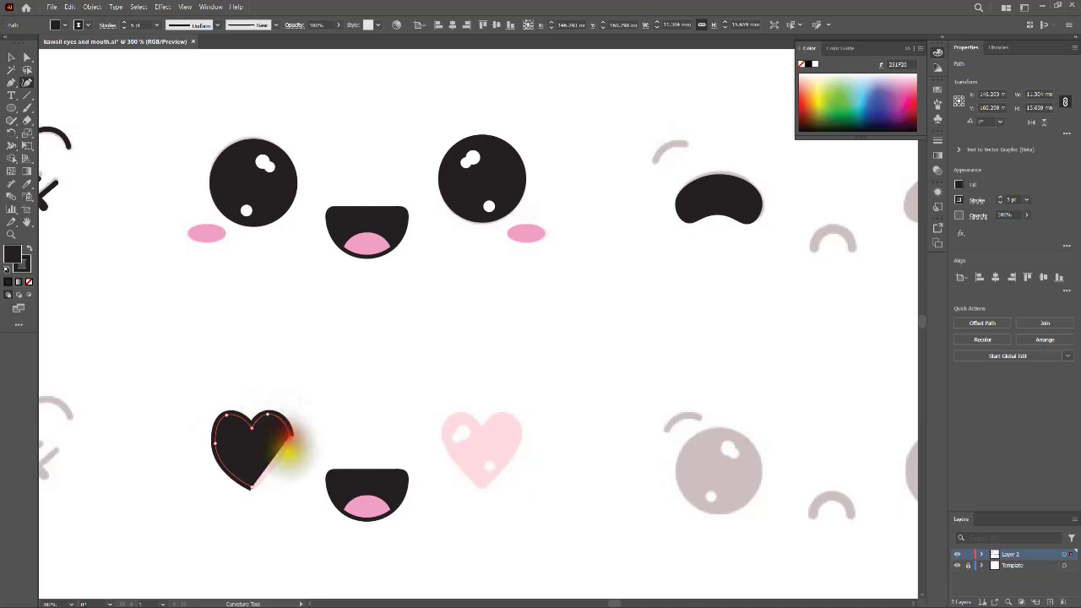
click(252, 487)
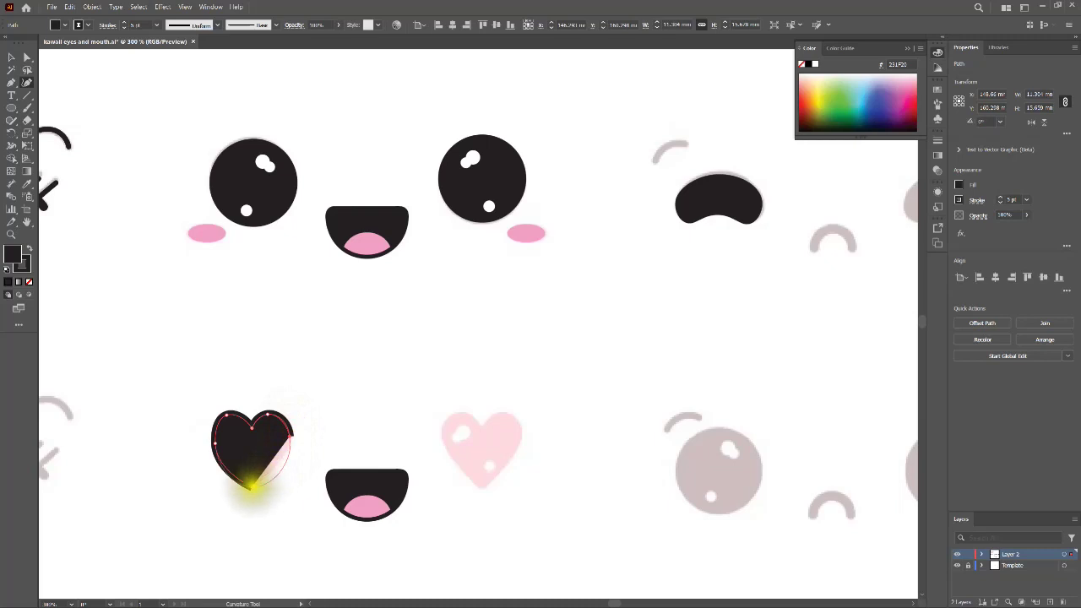
click(251, 485)
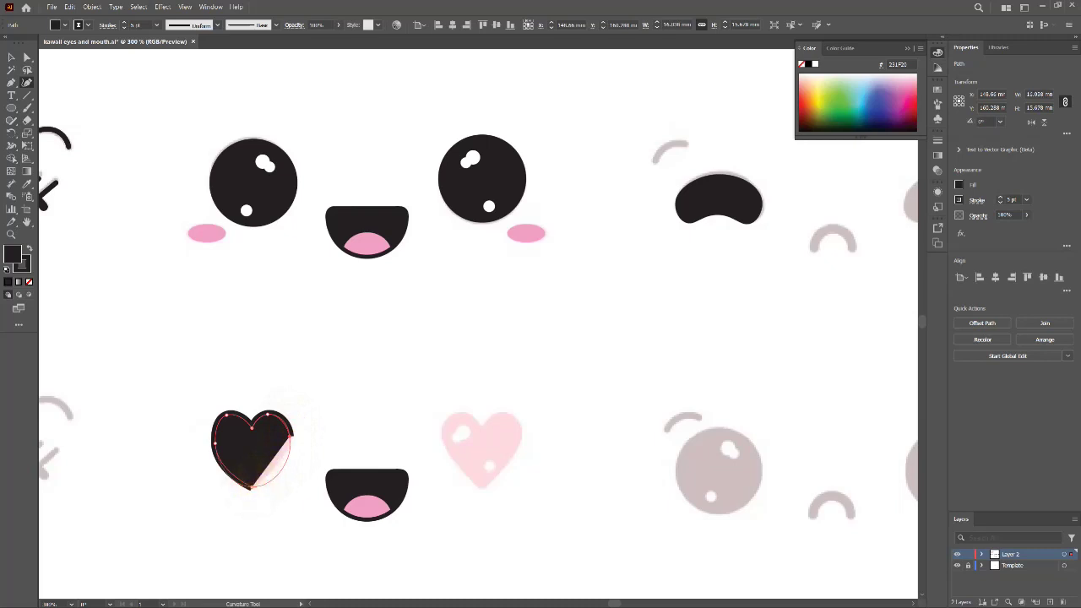
click(252, 487)
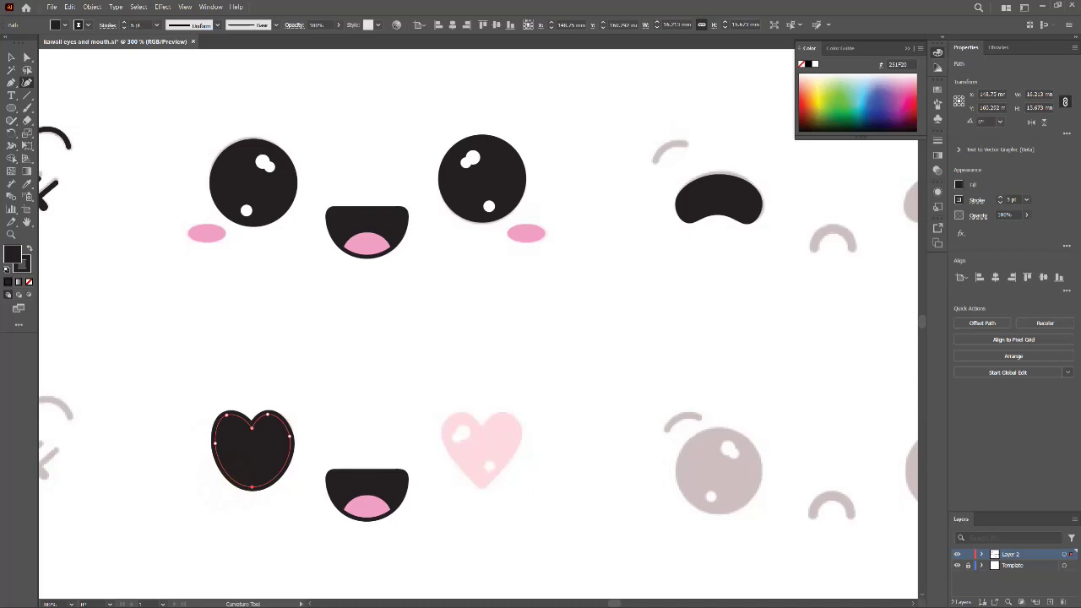
- Undo the whole heart outline and set the stroke weight to 2 pt
key(ctrl+z)
key(ctrl+z)
key(ctrl+z)
key(ctrl+z)
key(ctrl+z)
key(ctrl+z)
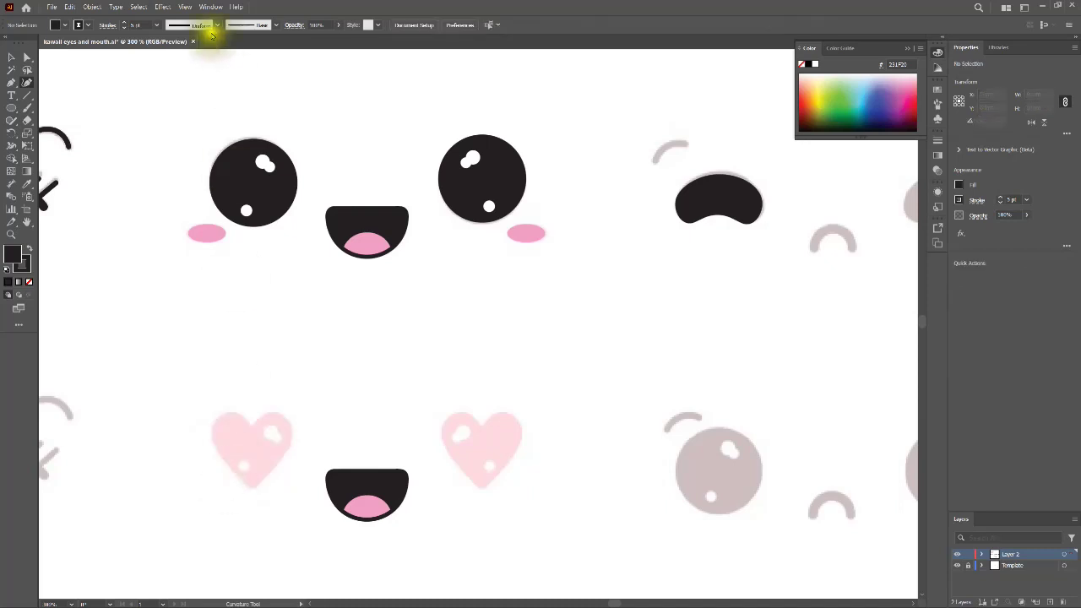
click(123, 27)
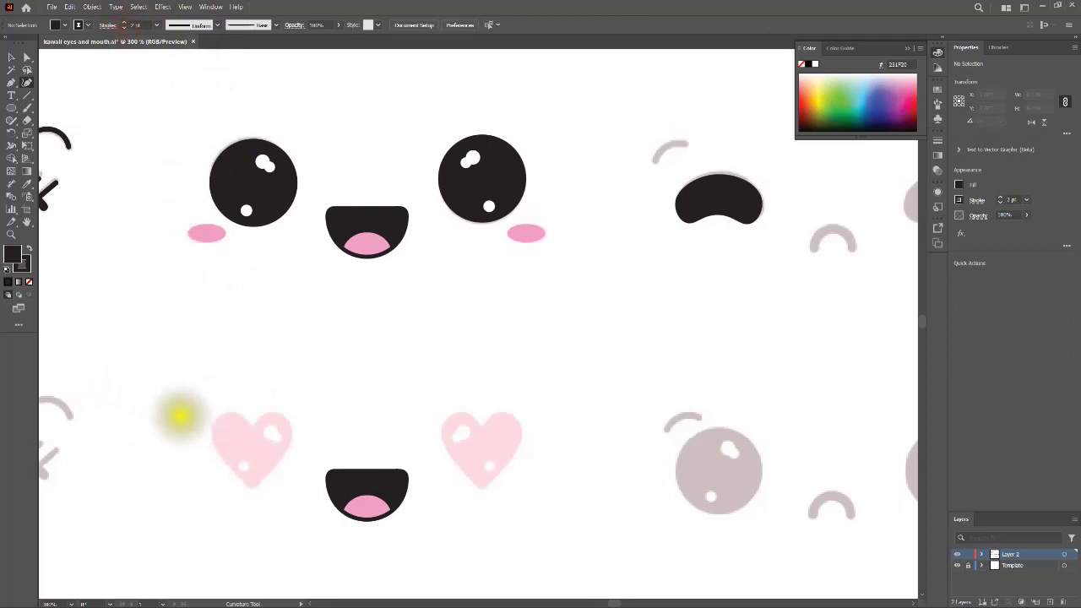
- Try tracing the left heart again with the thinner outline, and delete the resulting shape
click(251, 486)
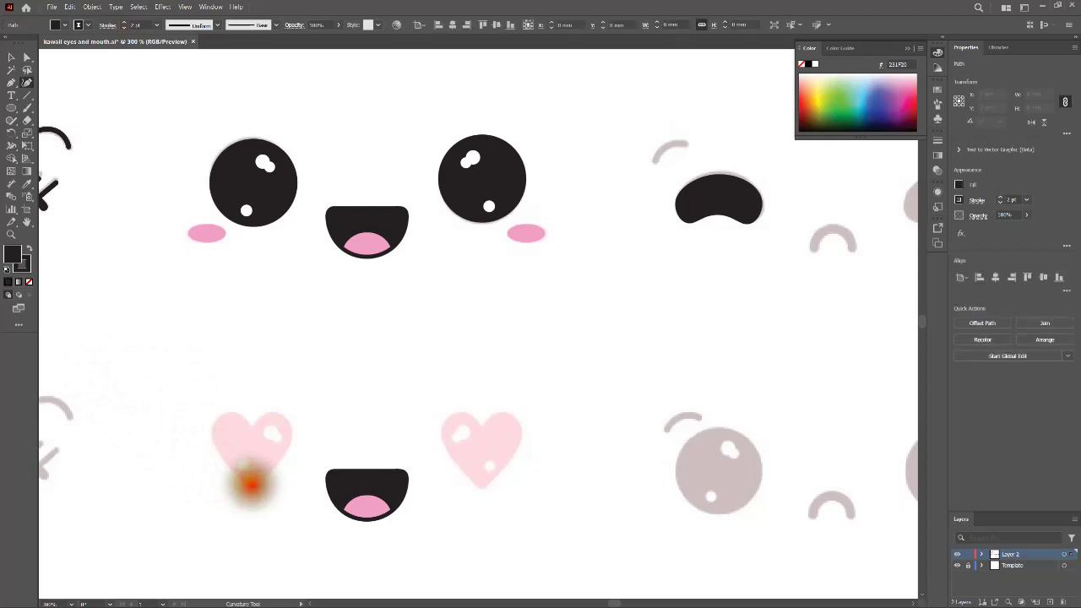
click(211, 435)
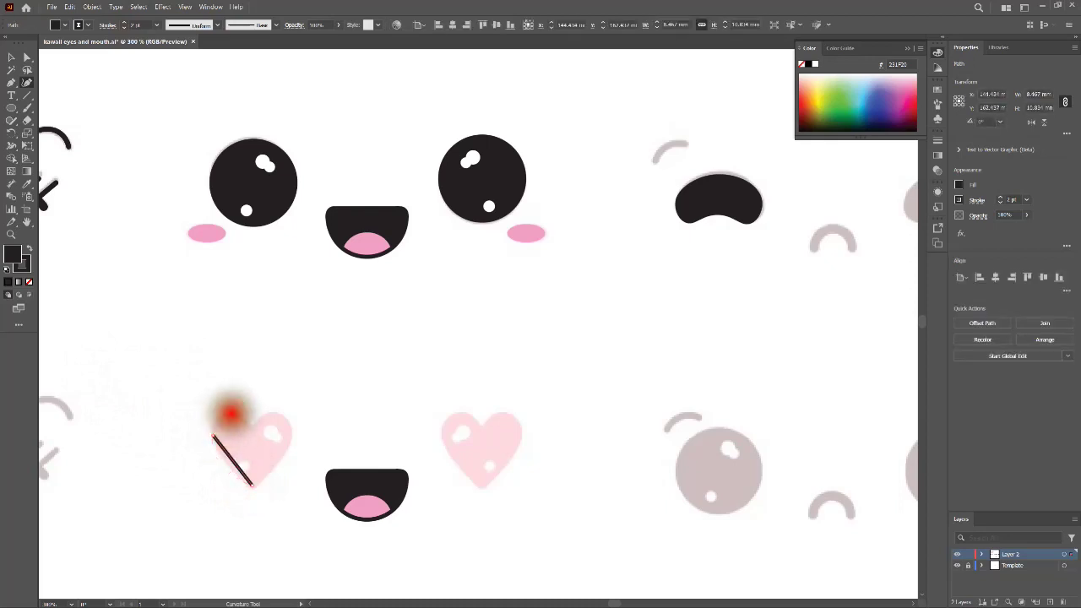
click(229, 413)
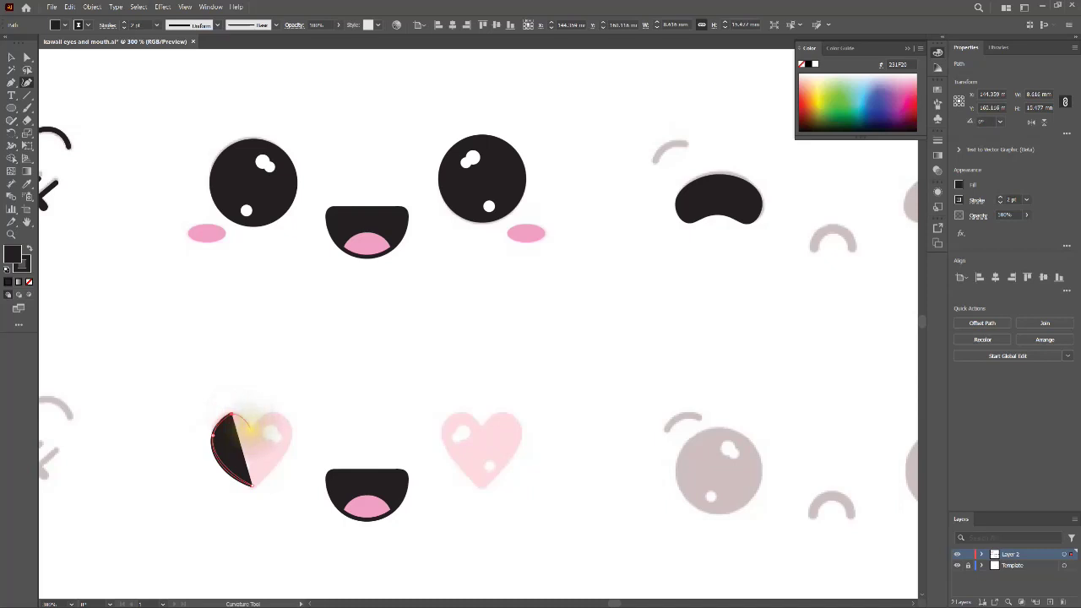
click(252, 427)
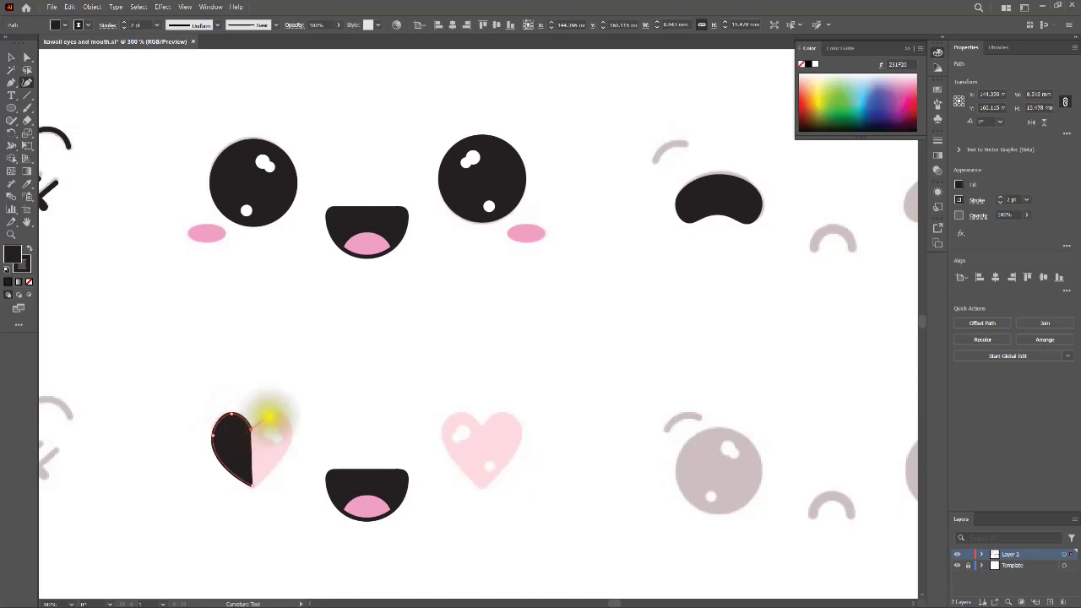
click(272, 415)
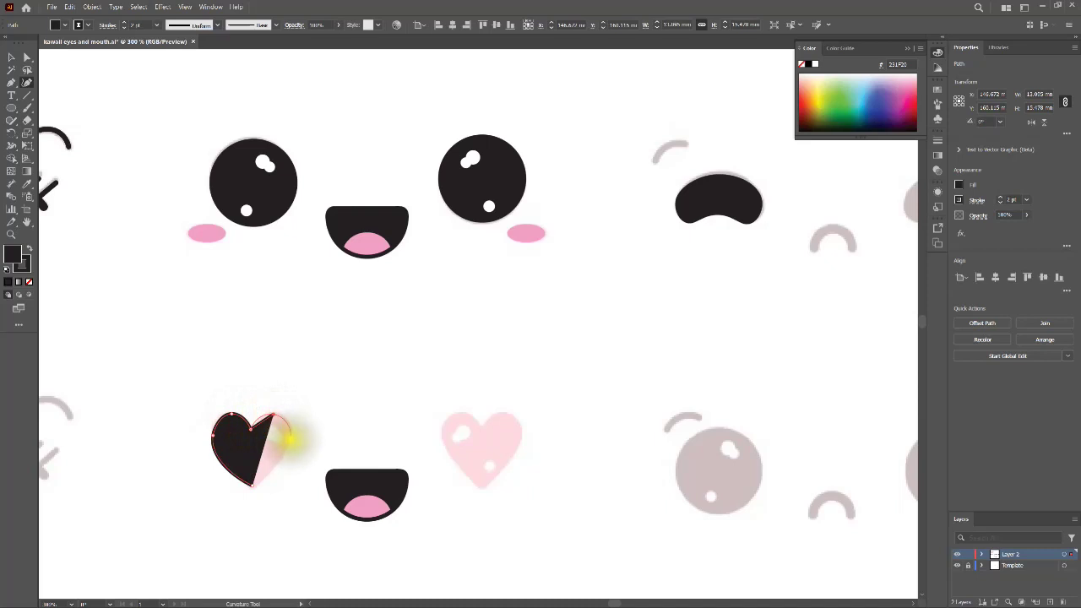
click(288, 435)
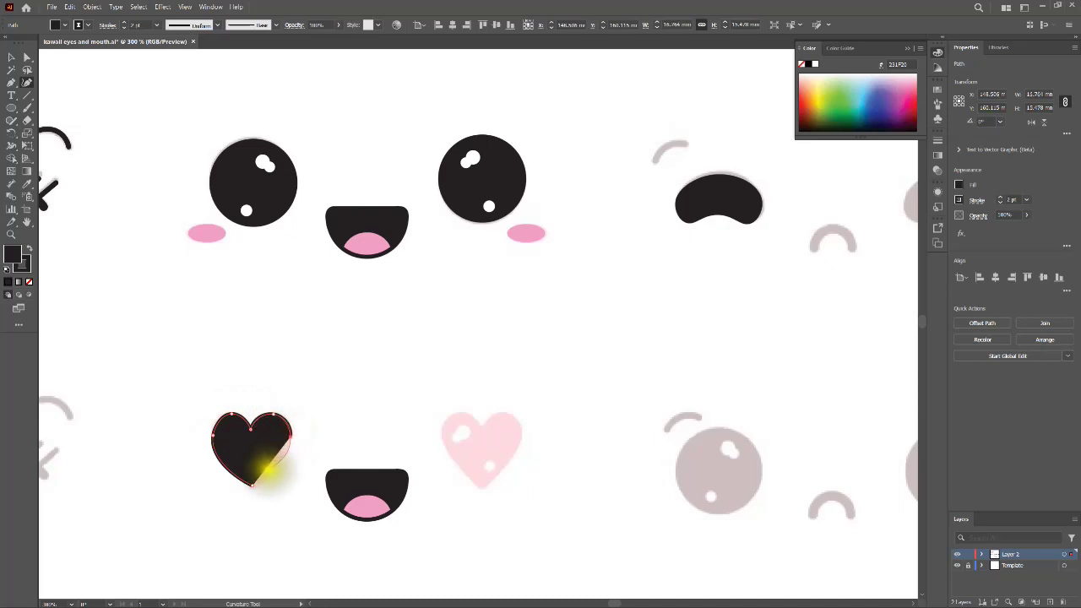
click(250, 484)
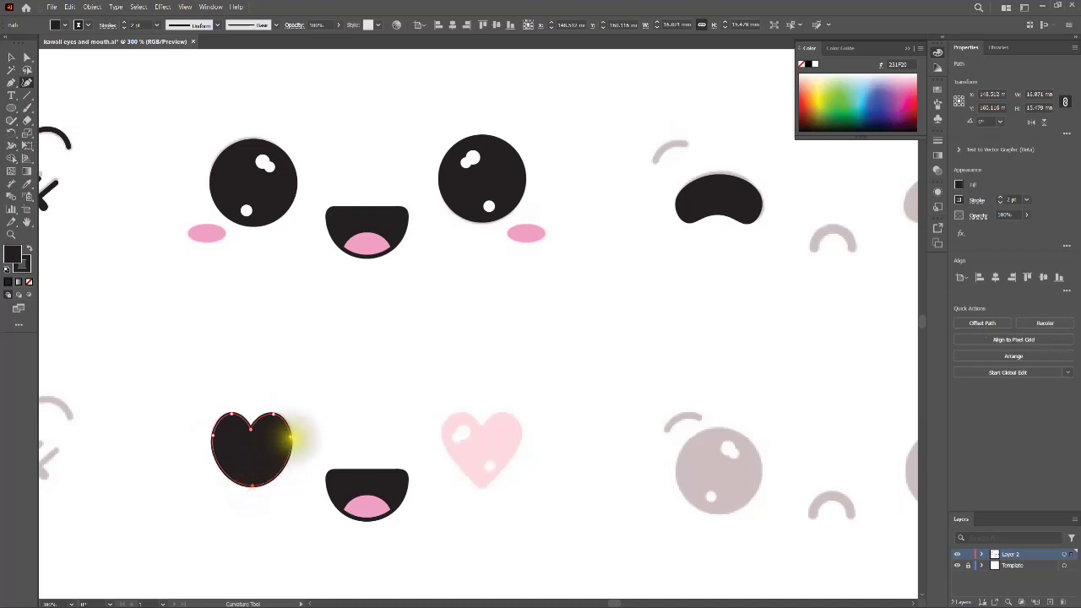
key(ctrl+z)
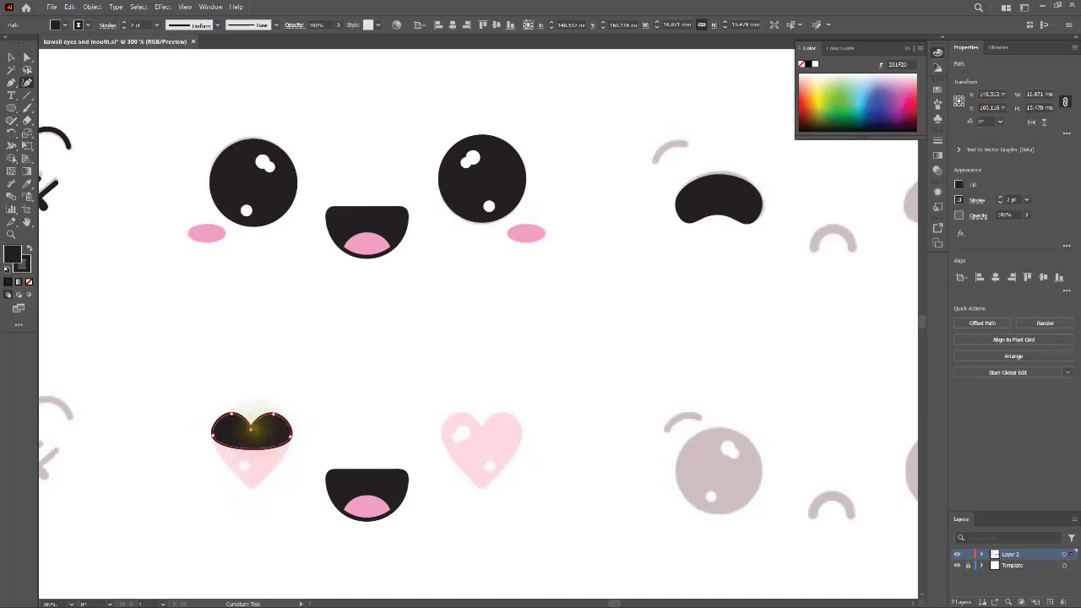
key(Delete)
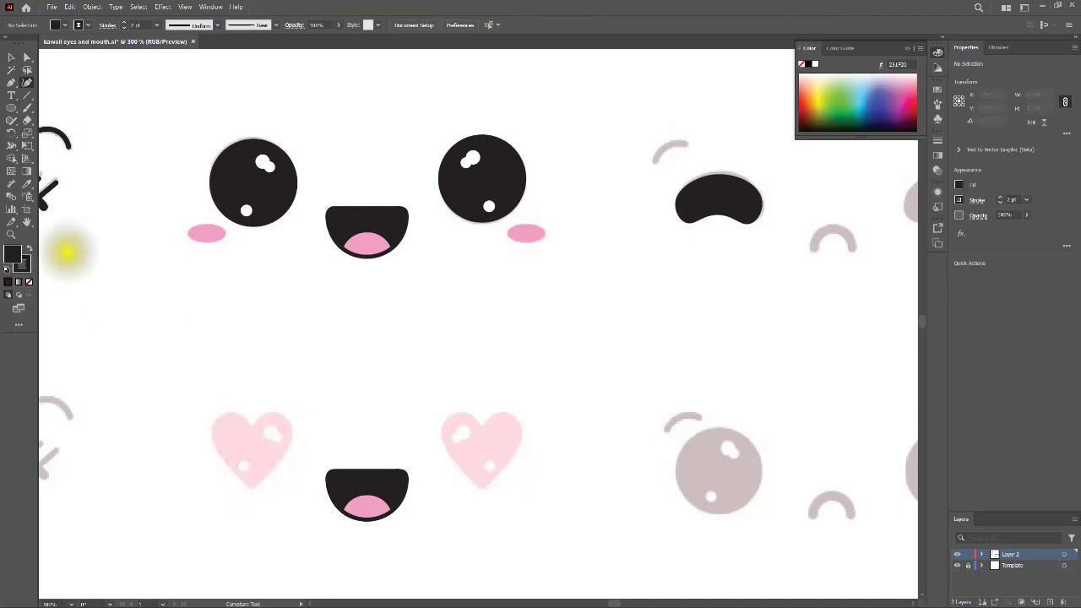
- Trace the left template heart with the Curvature tool as a closed shape about 16 mm wide and high, pulling its right side slightly inward
click(251, 487)
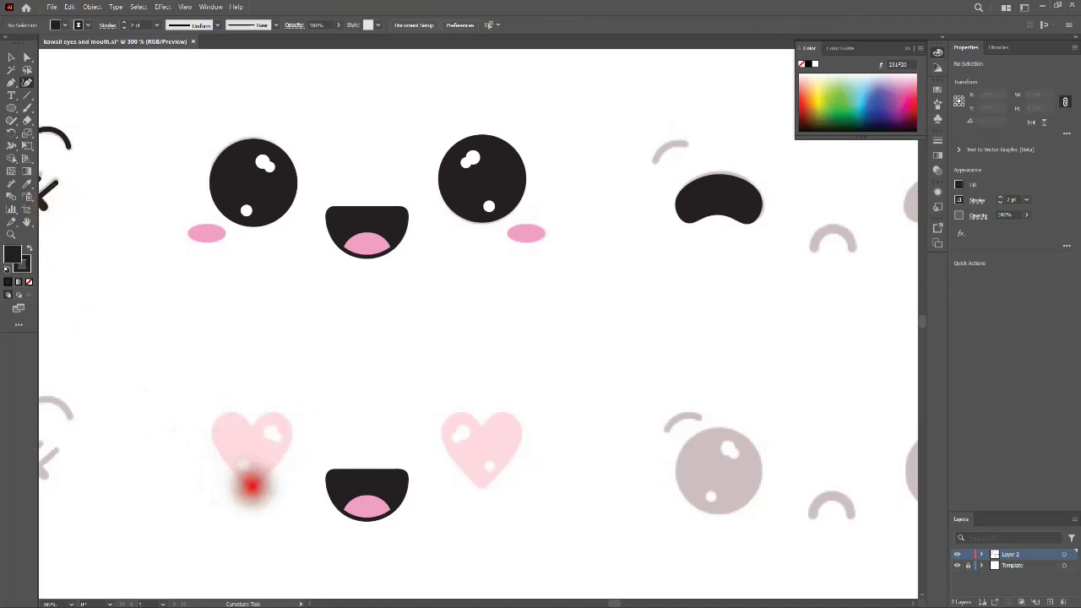
click(231, 413)
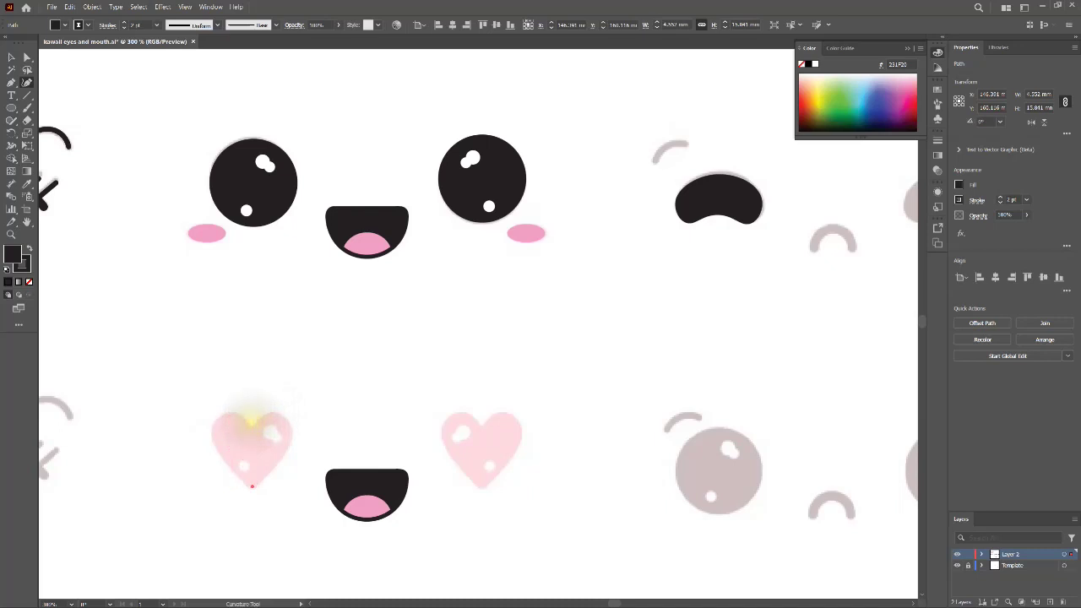
click(252, 486)
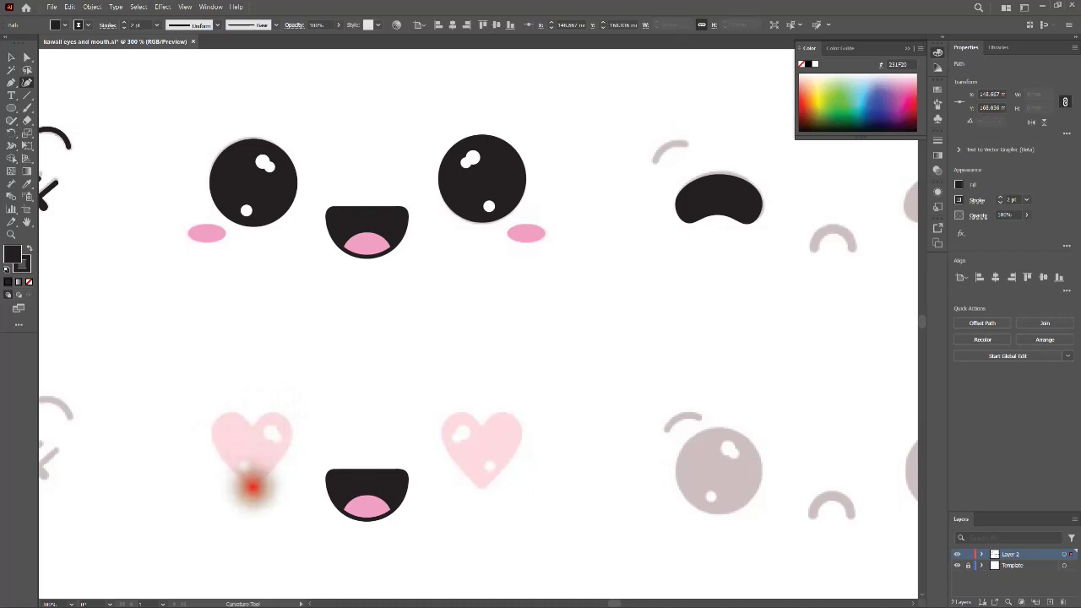
click(211, 431)
click(226, 414)
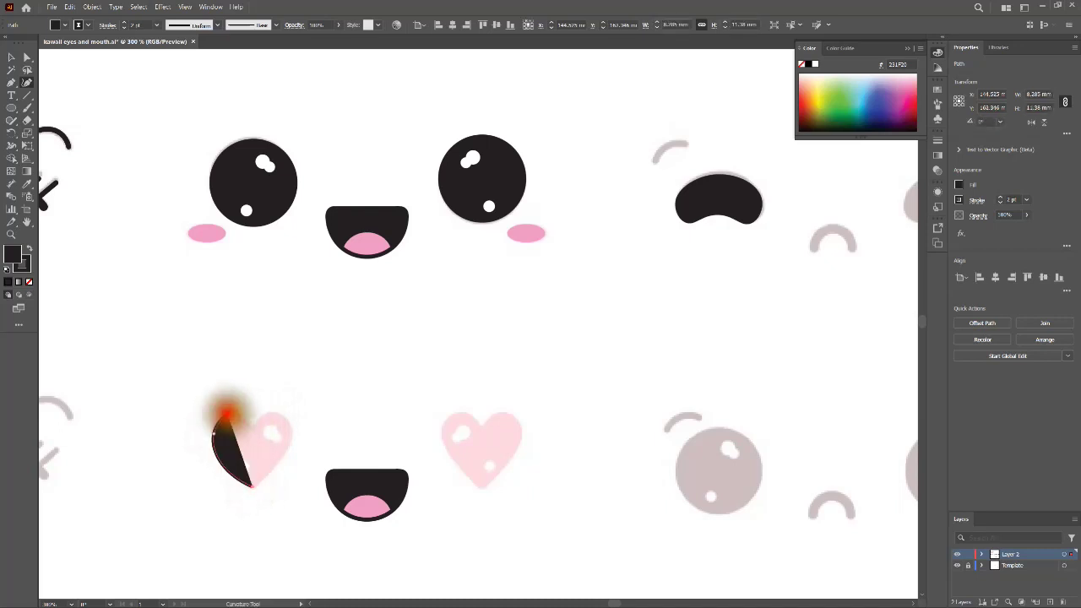
click(247, 424)
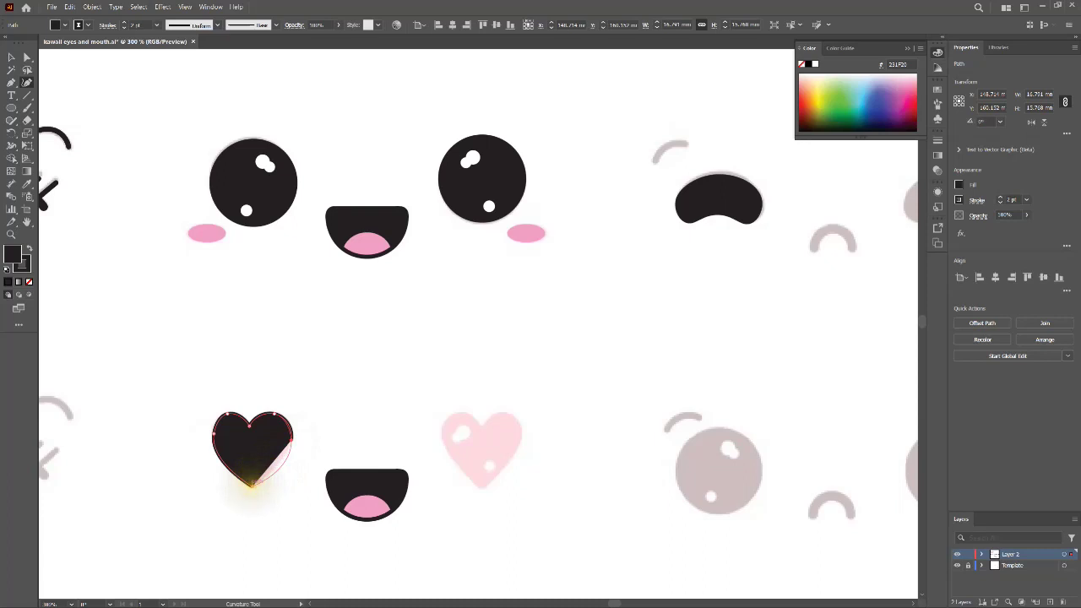
click(251, 482)
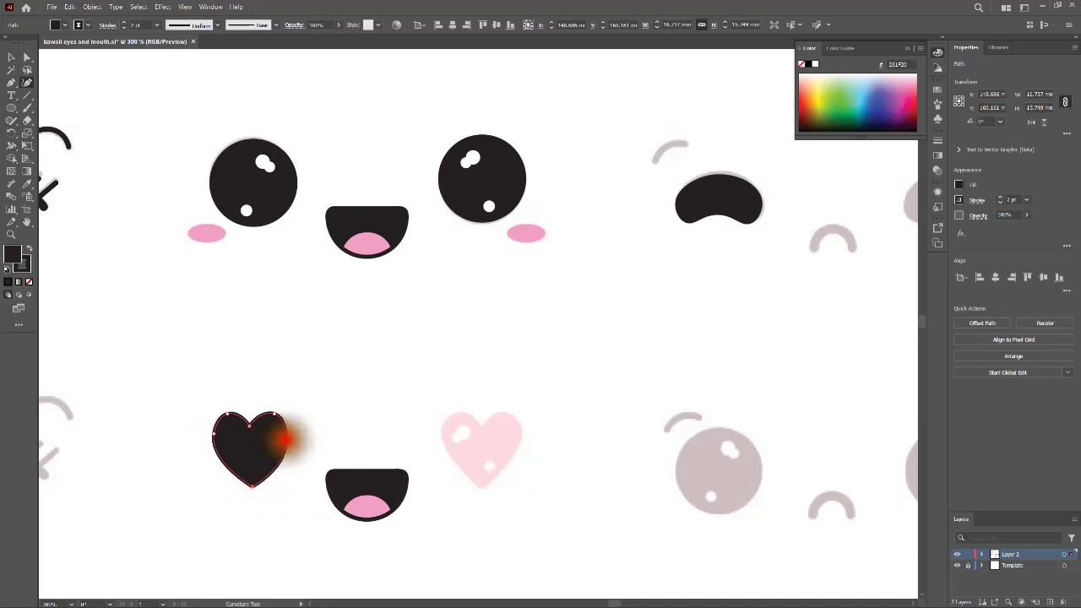
drag(283, 434, 272, 434)
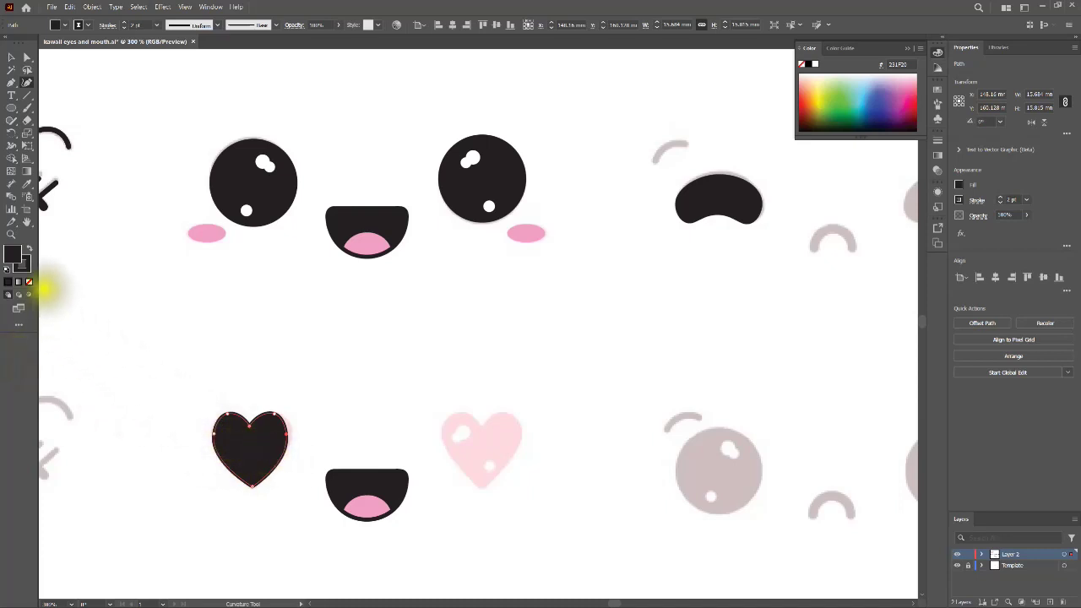
- Remove the heart's stroke and fill it with the pink sampled from the neighbouring mouth's tongue using the Eyedropper
click(29, 282)
click(9, 253)
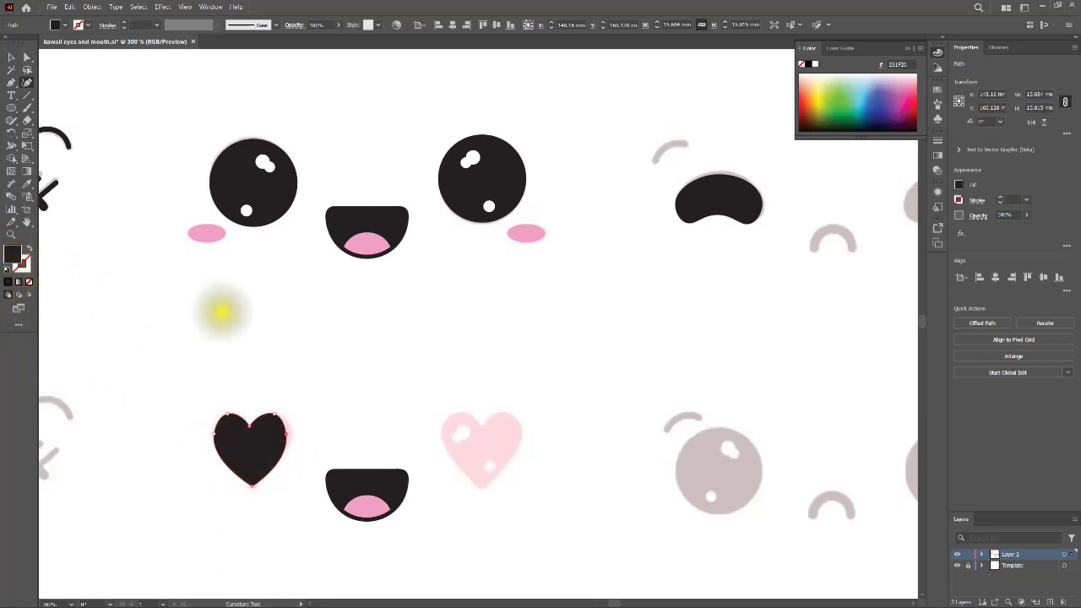
key(i)
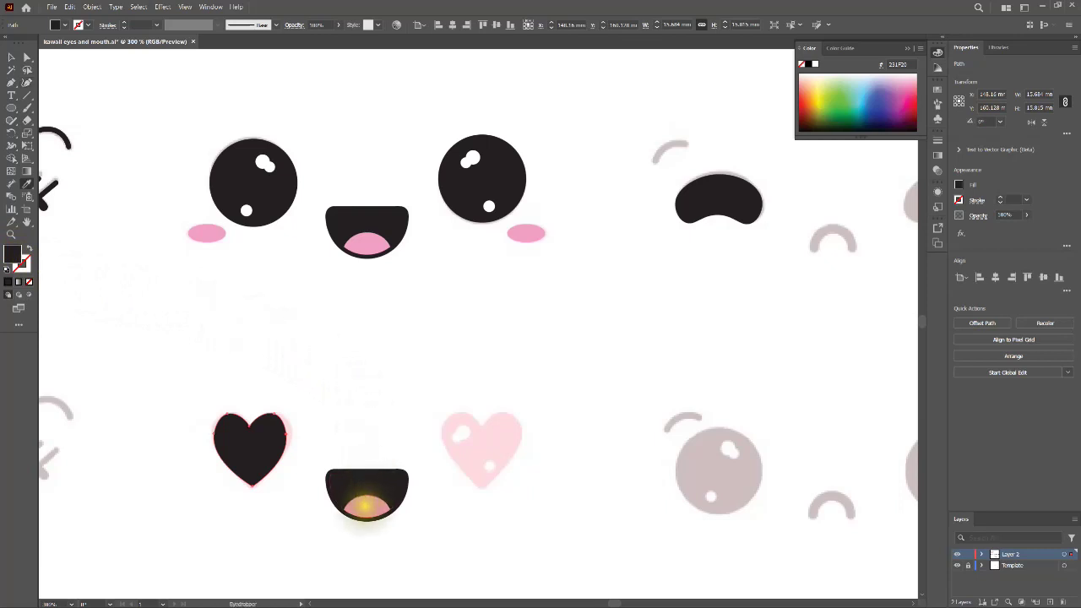
click(365, 506)
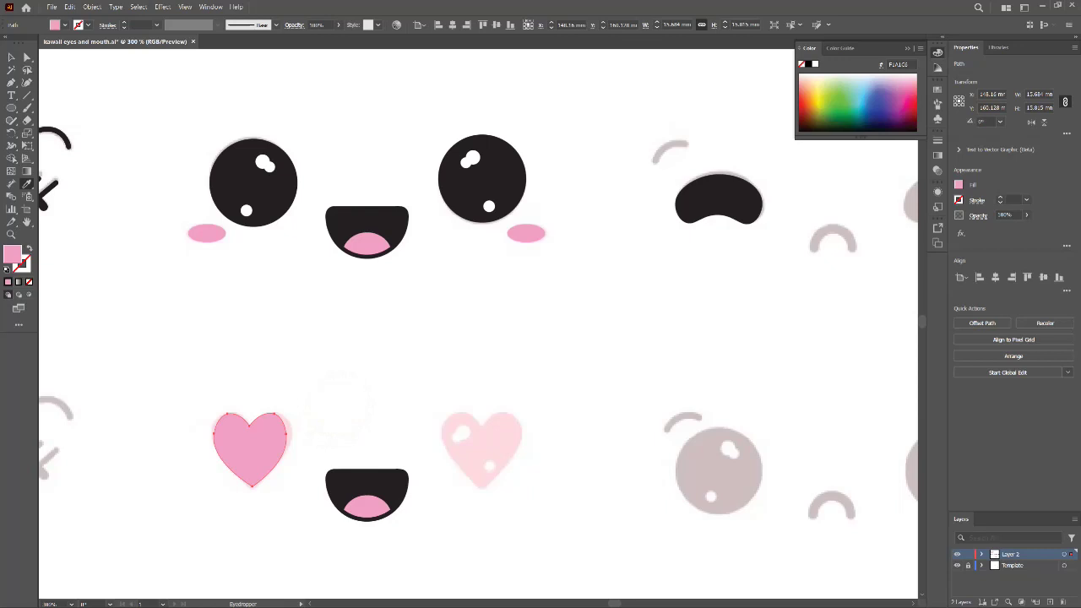
- Hide the Template layer to check the traced artwork on its own, and show the layer again
scroll(340, 398, down, 4)
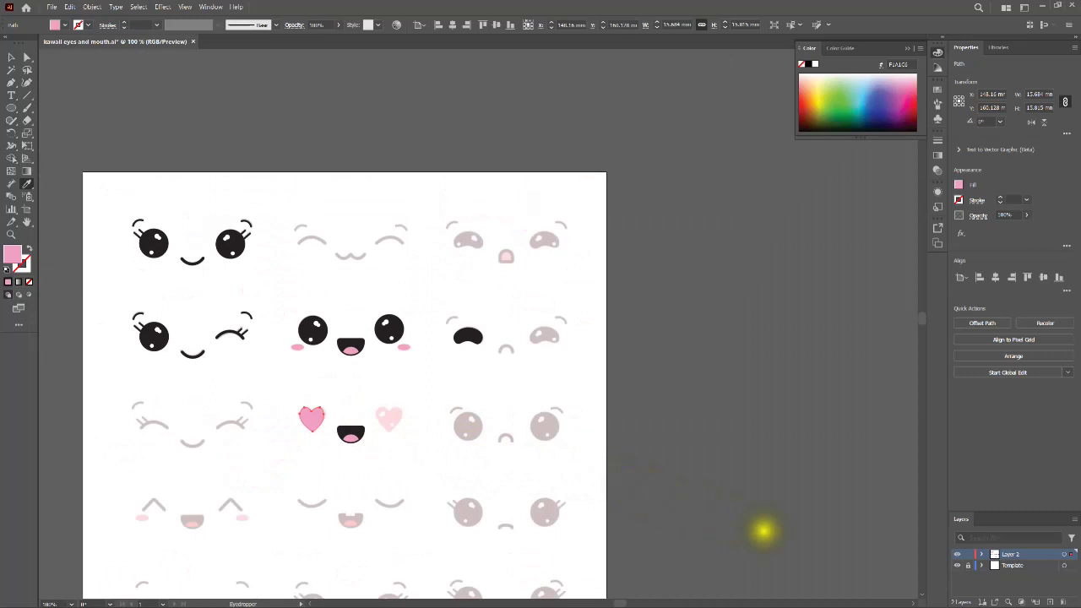
click(957, 565)
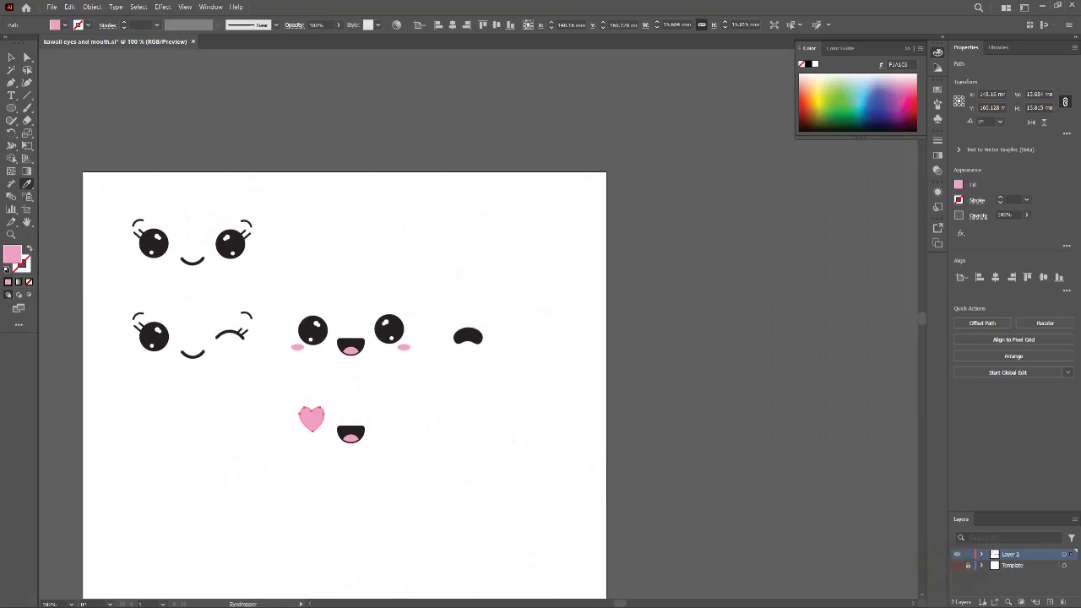
click(957, 565)
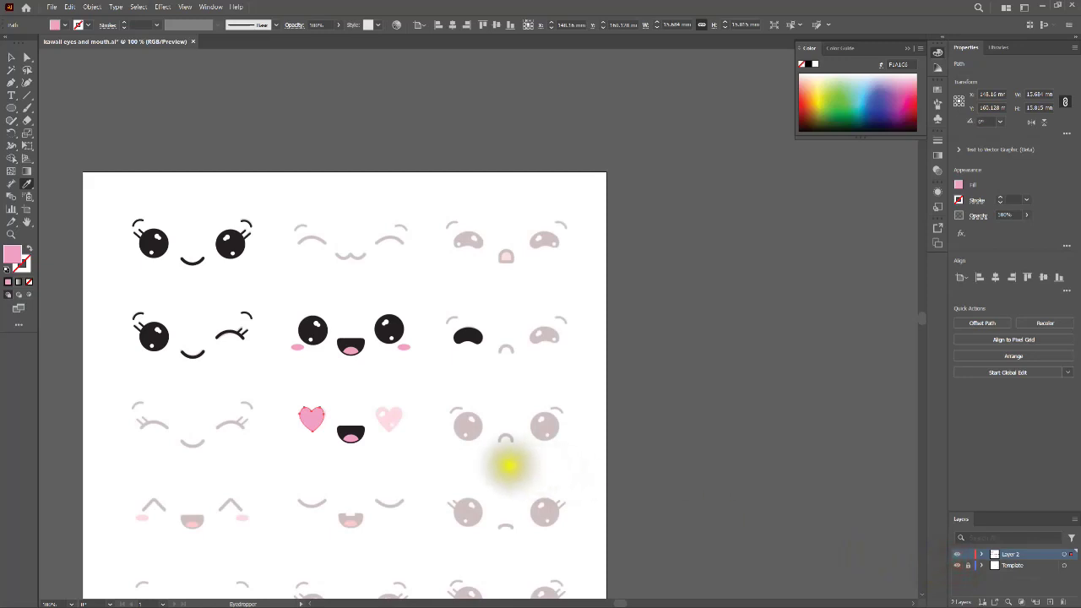